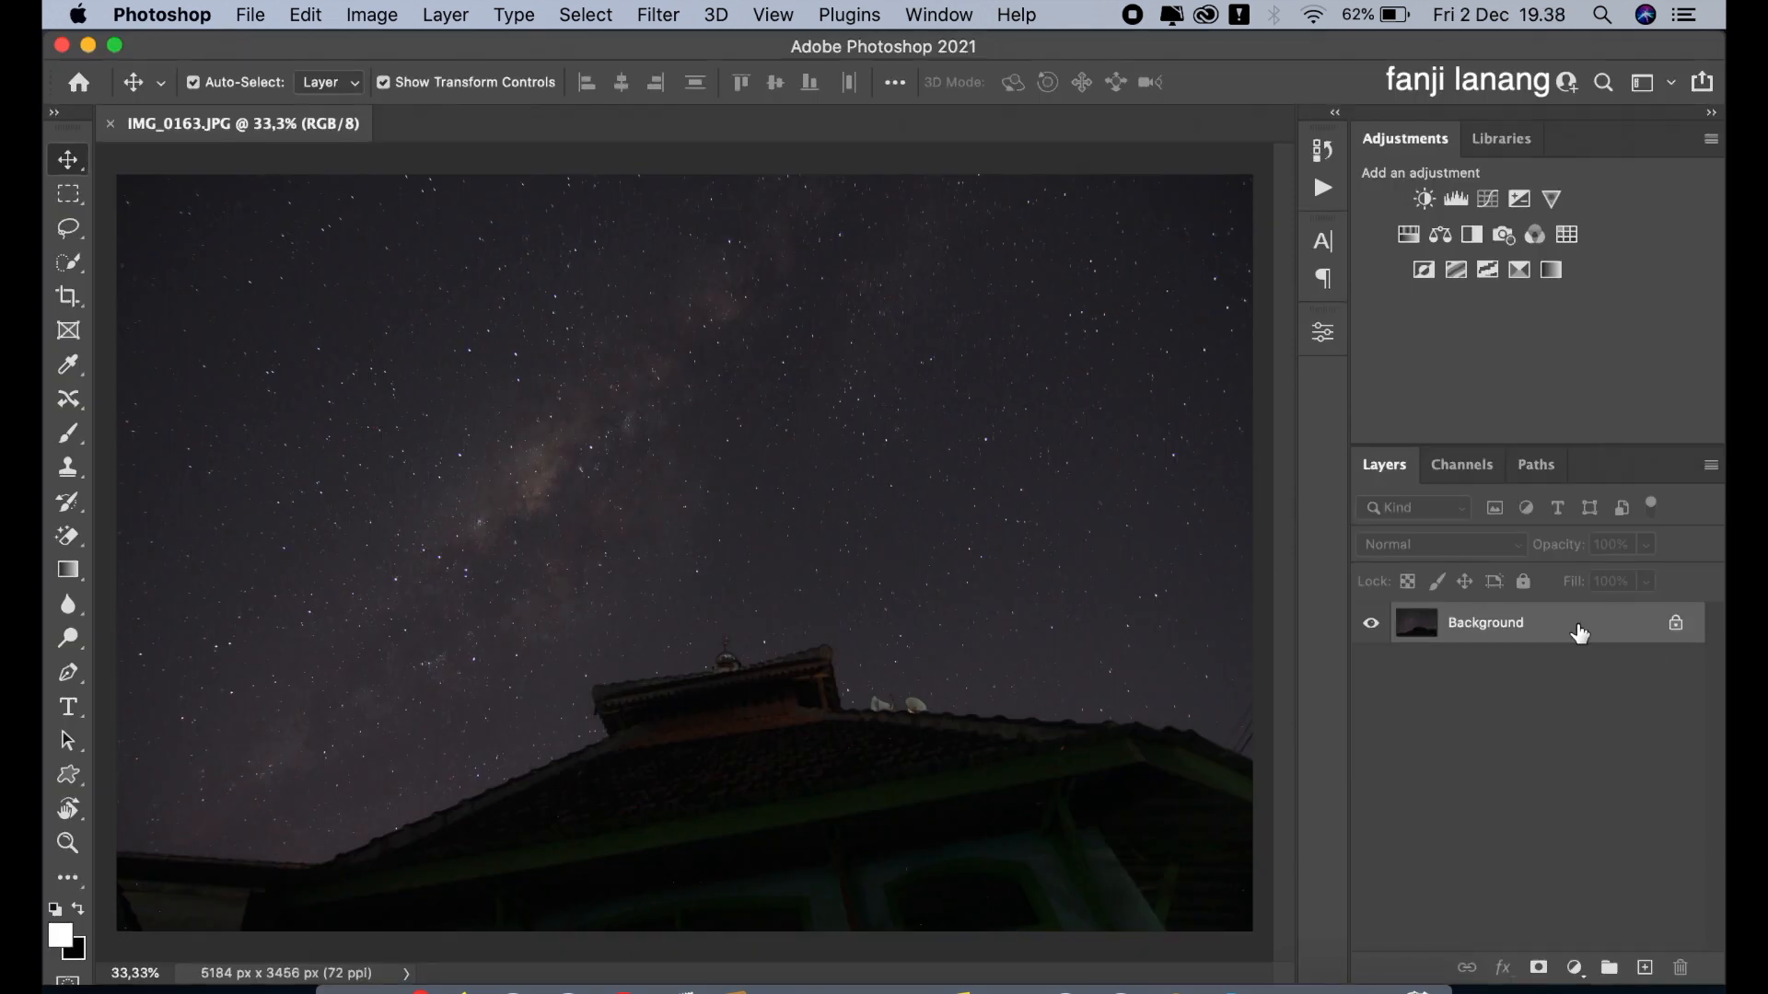
Duplicate the Background layer and open the Camera Raw Filter on the copy
left_click_drag(1580, 633, 1645, 967)
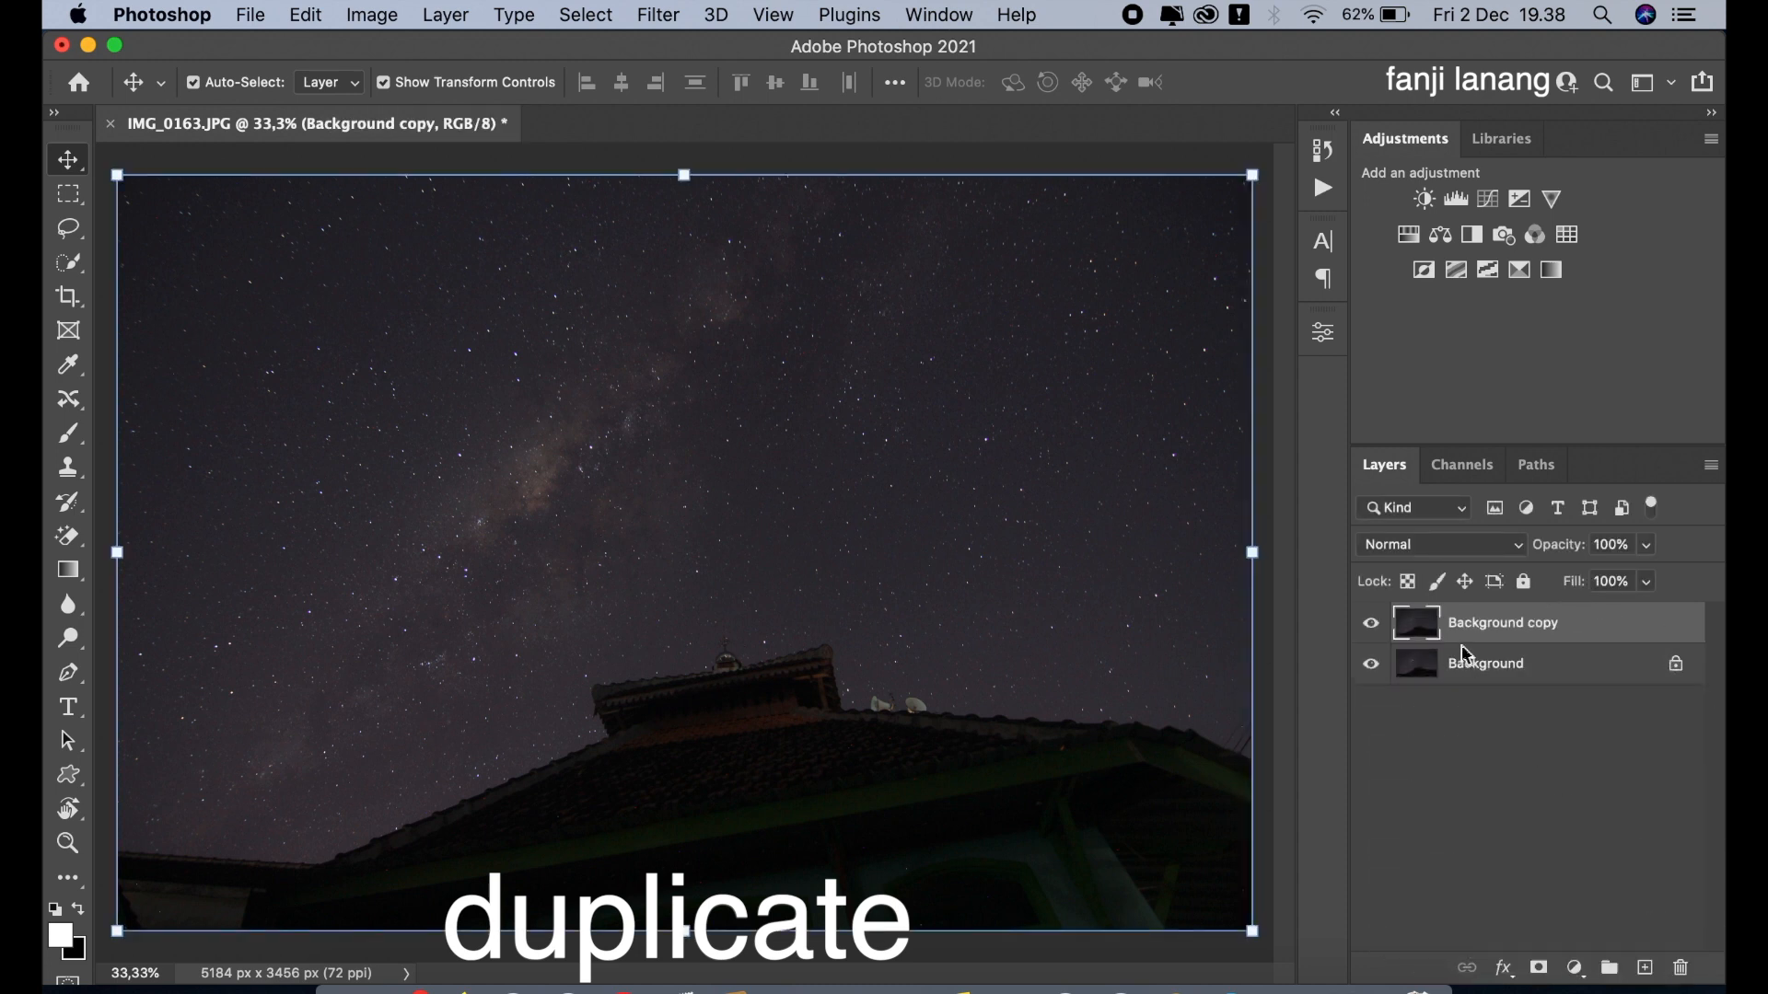
left_click(667, 13)
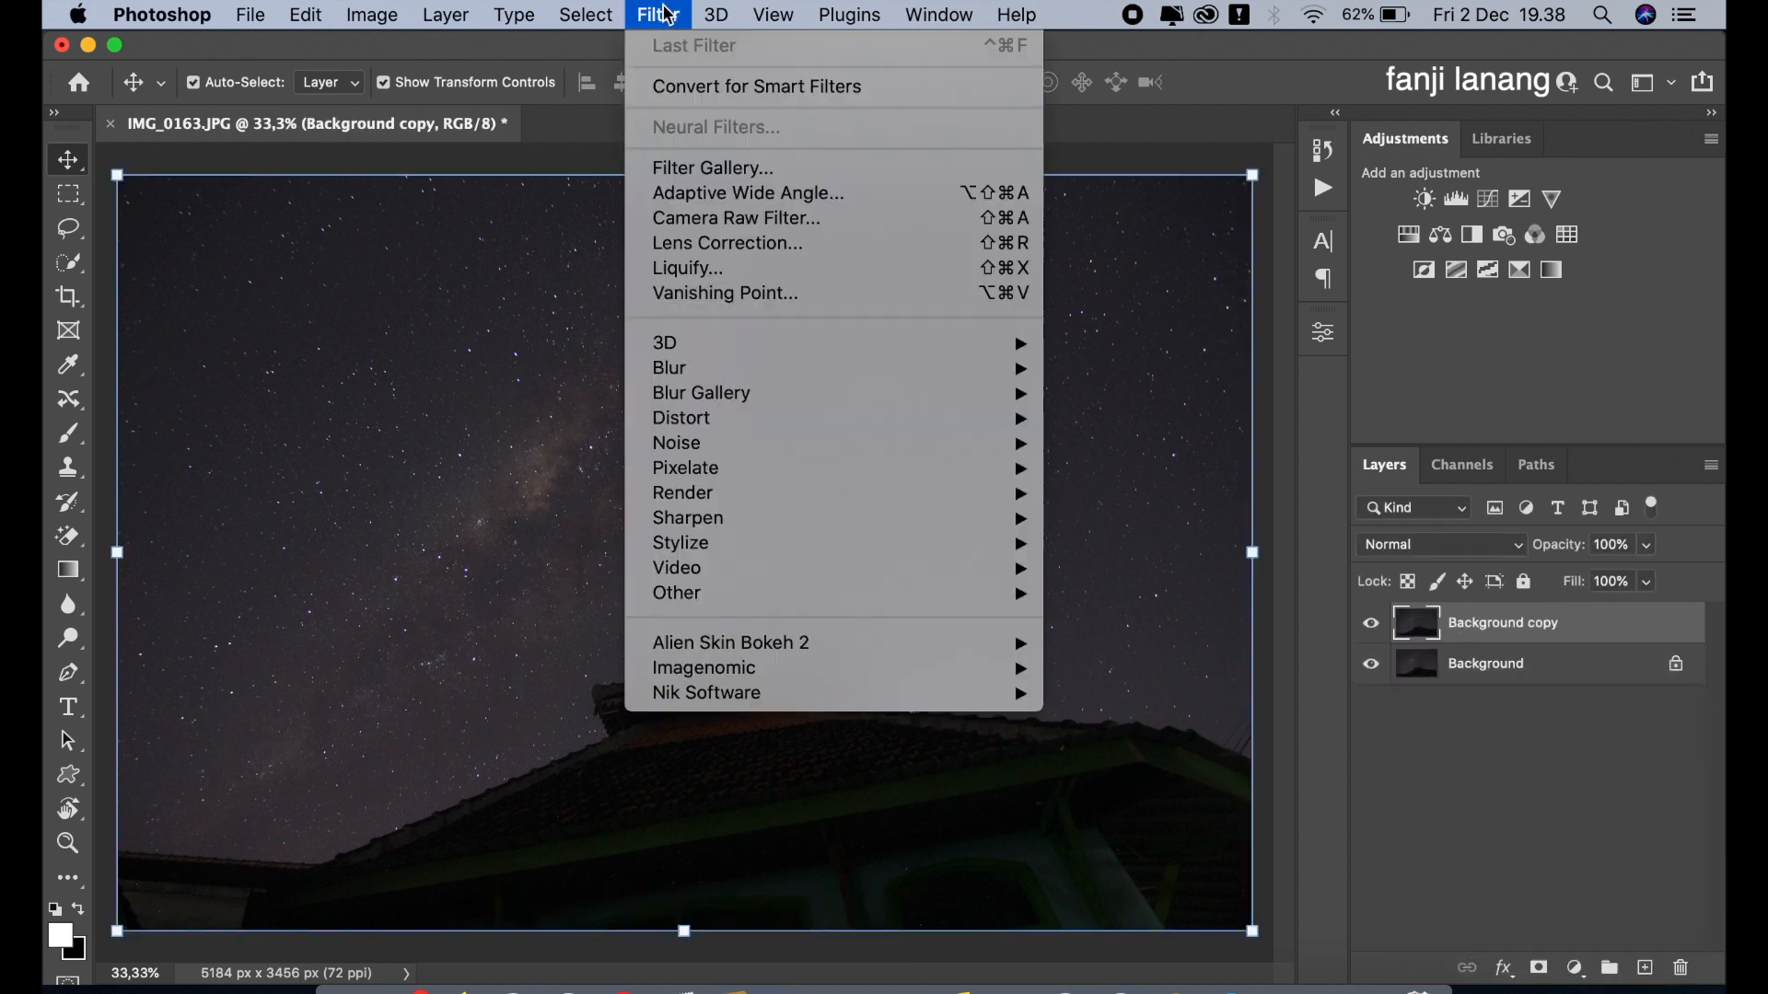
left_click(742, 221)
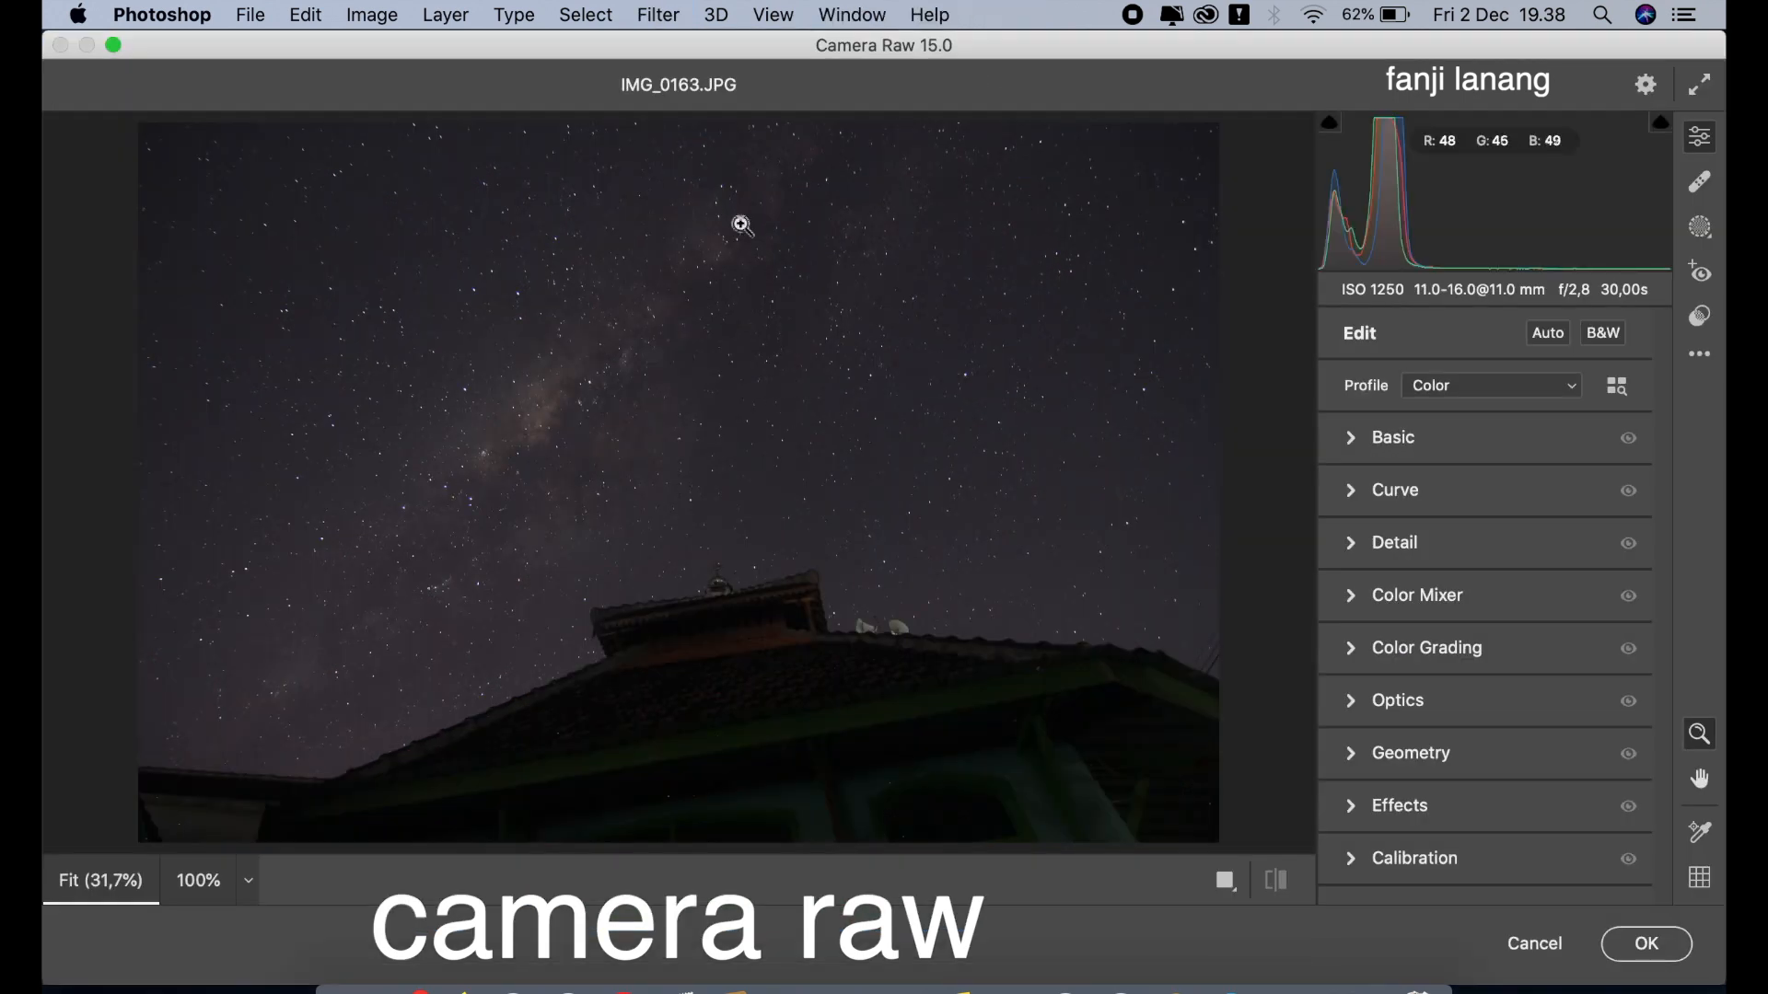
Set the basic tones to Exposure +1.30, Contrast +100, Highlights -36, Shadows +100, Whites +35 and Blacks -14
left_click(1355, 437)
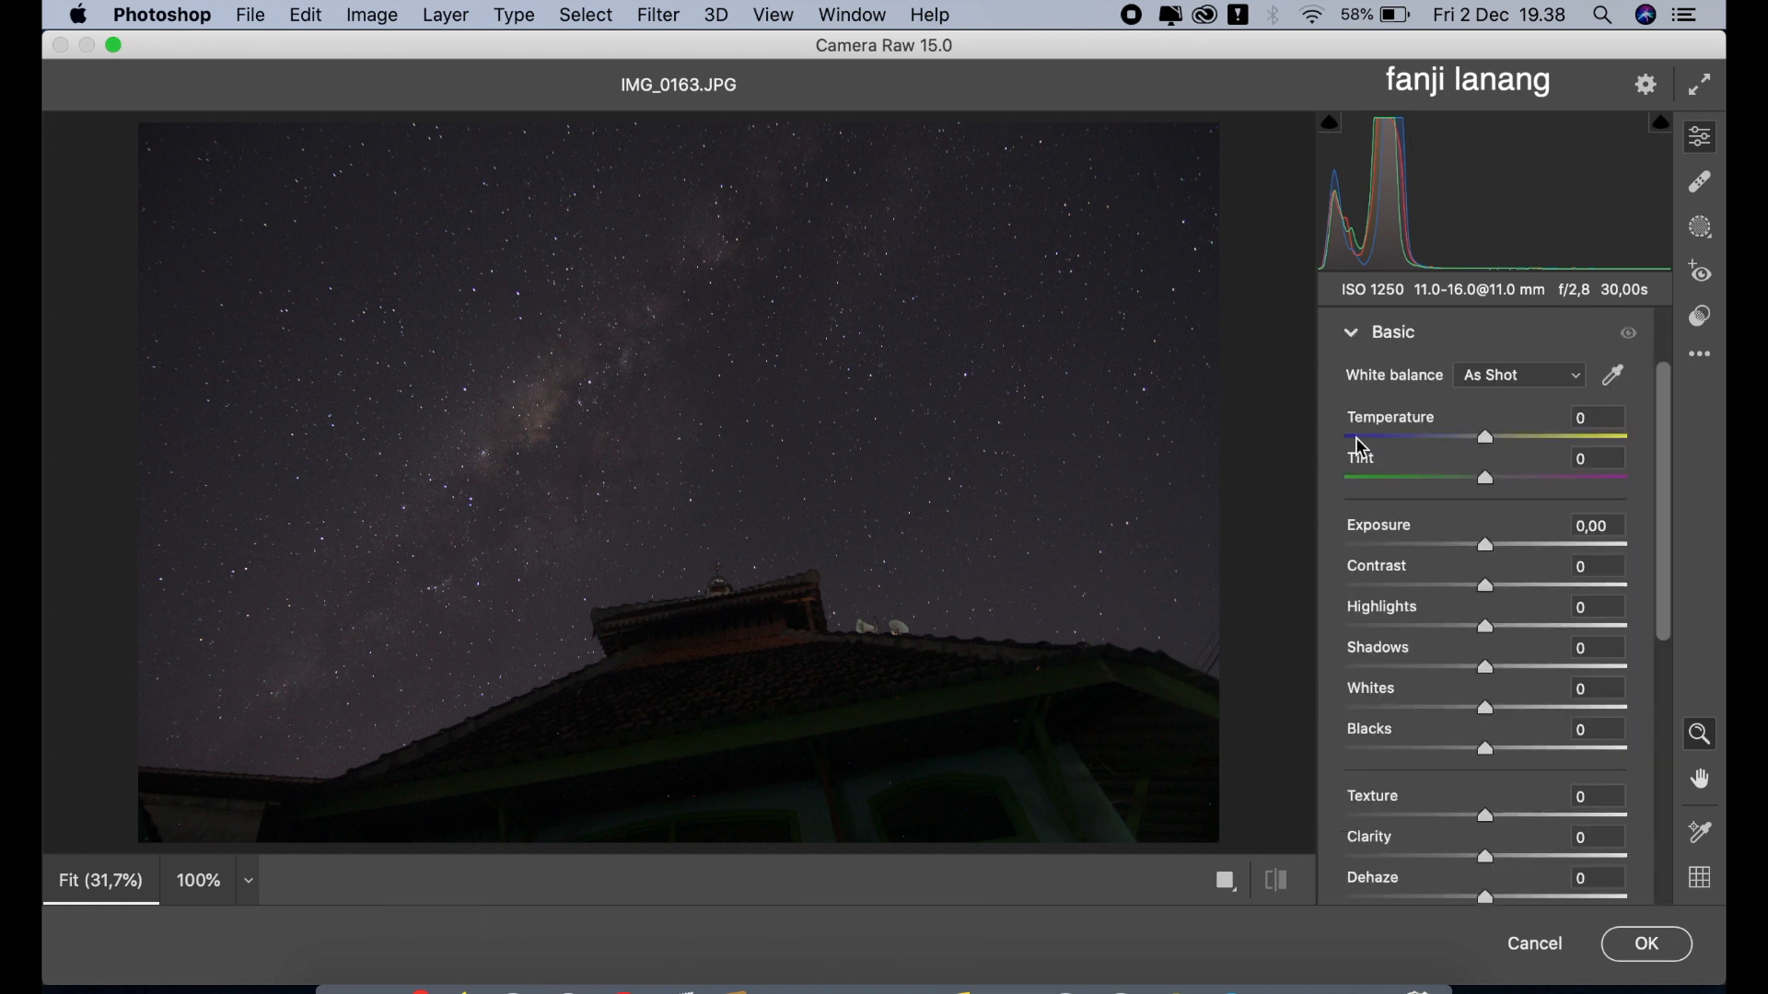
left_click(1439, 633)
left_click_drag(1485, 668, 1697, 679)
left_click_drag(1488, 544, 1725, 604)
left_click_drag(1528, 558, 1527, 594)
mouse_move(1473, 764)
left_mouse_down()
mouse_move(1424, 766)
mouse_move(1504, 766)
mouse_move(1471, 776)
left_mouse_up()
left_click_drag(1485, 708, 1547, 753)
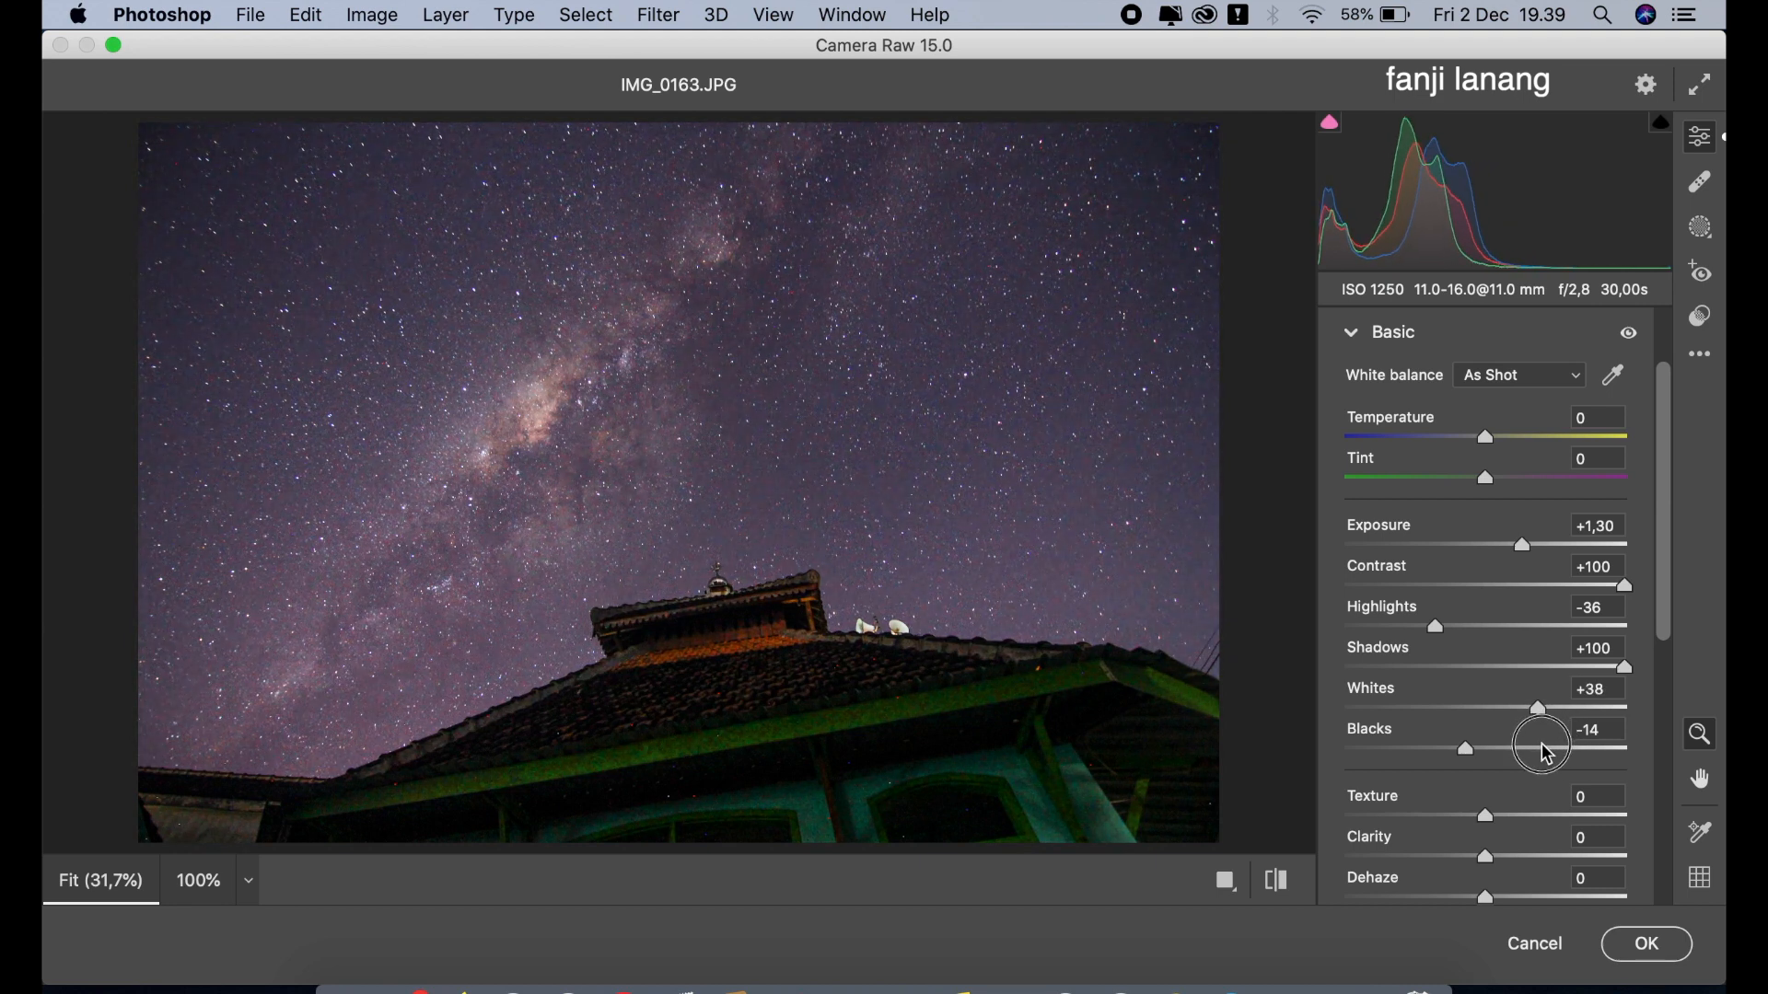
left_click_drag(1547, 753, 1545, 755)
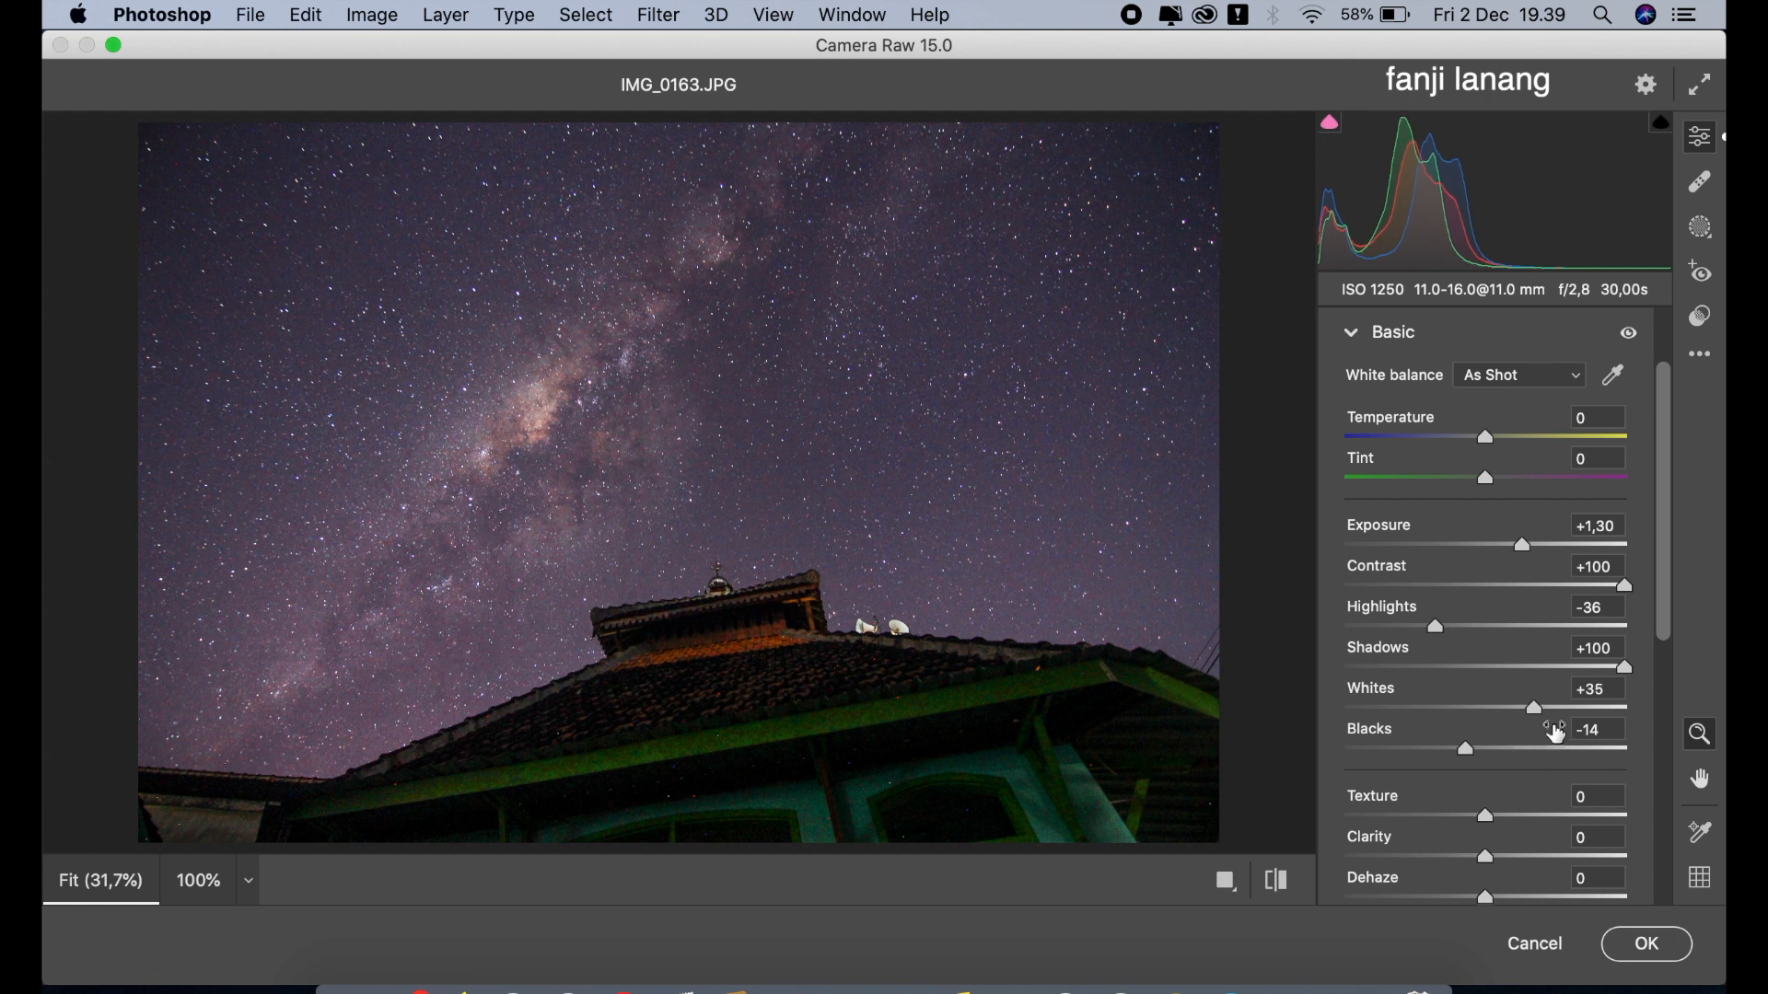
Set Dehaze to +22, Vibrance to +35 and Saturation to +19 for the whole photo
mouse_move(1486, 903)
left_mouse_down()
mouse_move(1332, 897)
mouse_move(1641, 898)
mouse_move(1516, 900)
left_mouse_up()
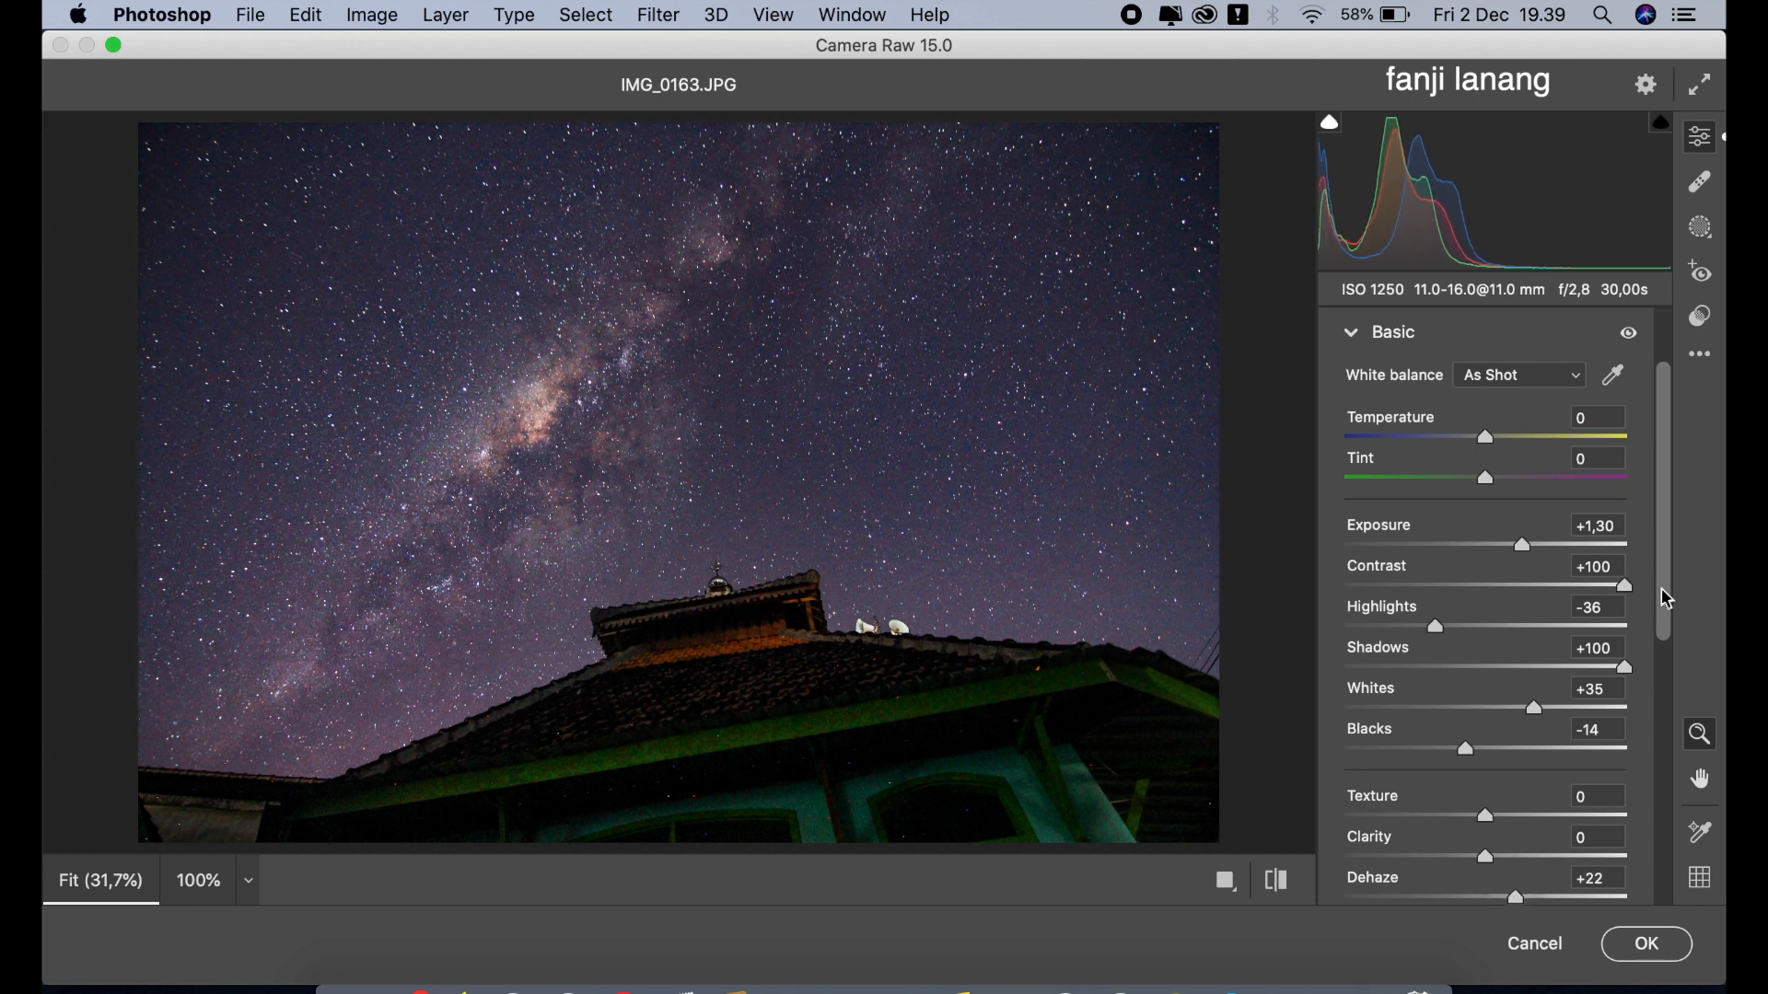
left_click_drag(1657, 600, 1645, 690)
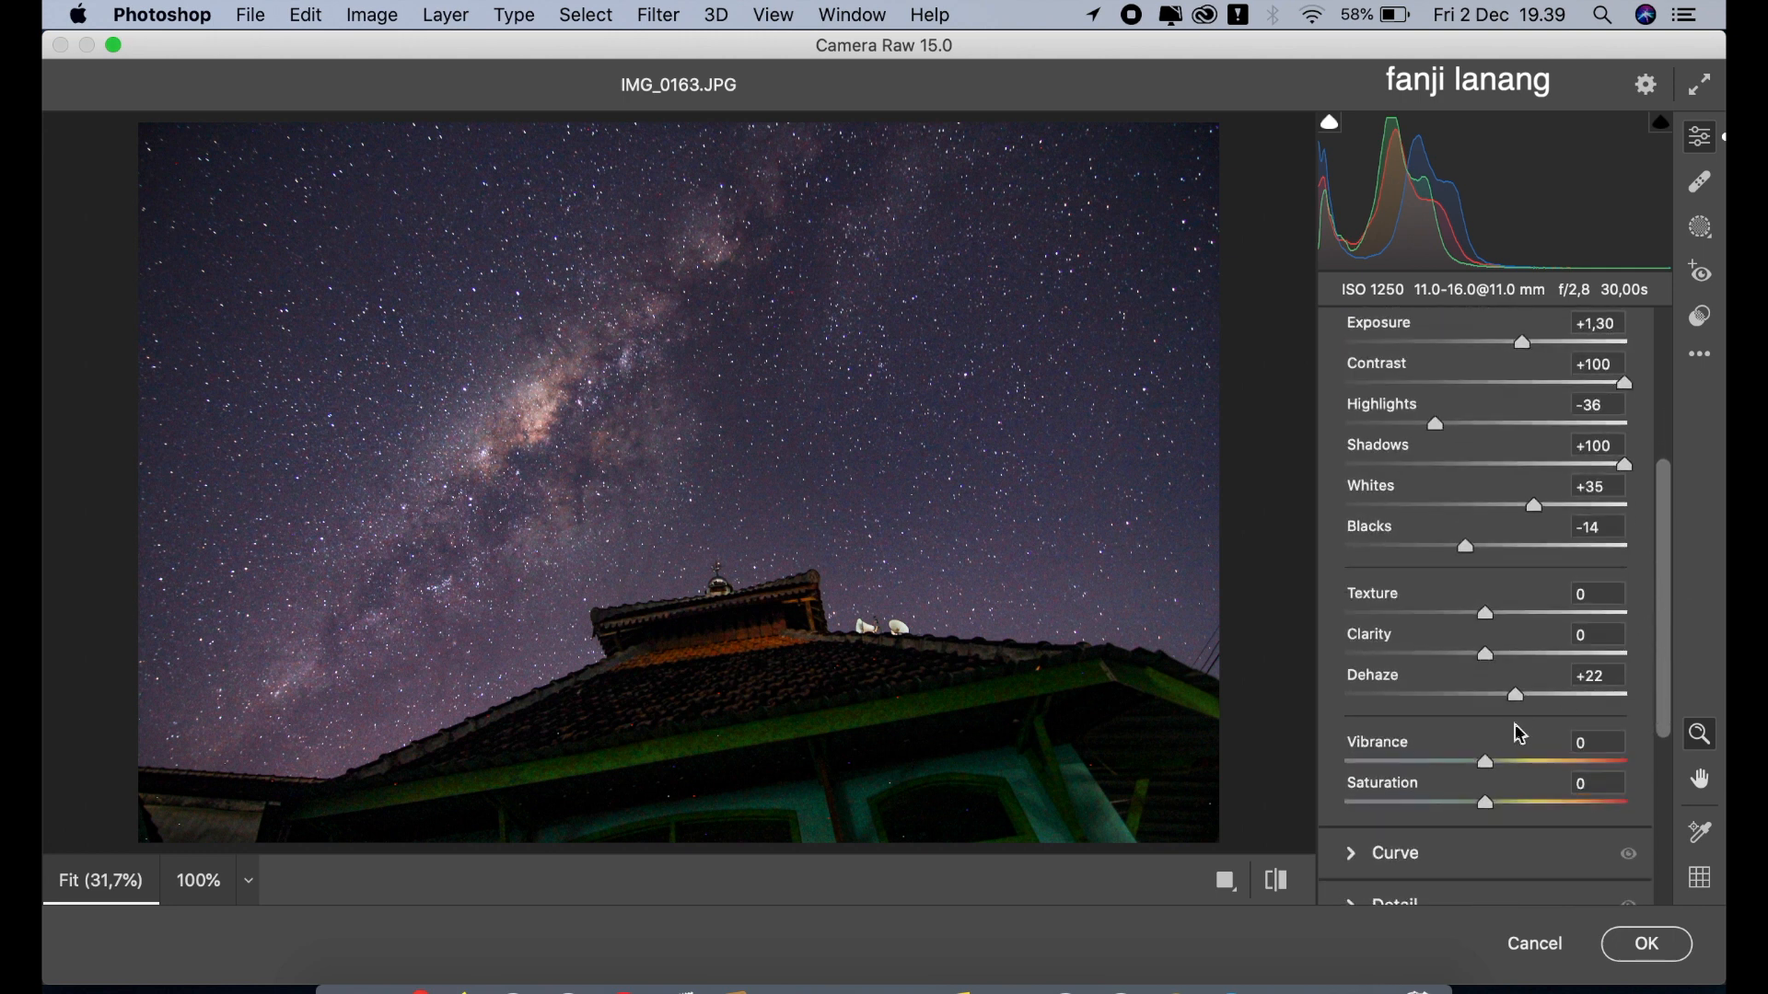
left_click_drag(1501, 767, 1514, 804)
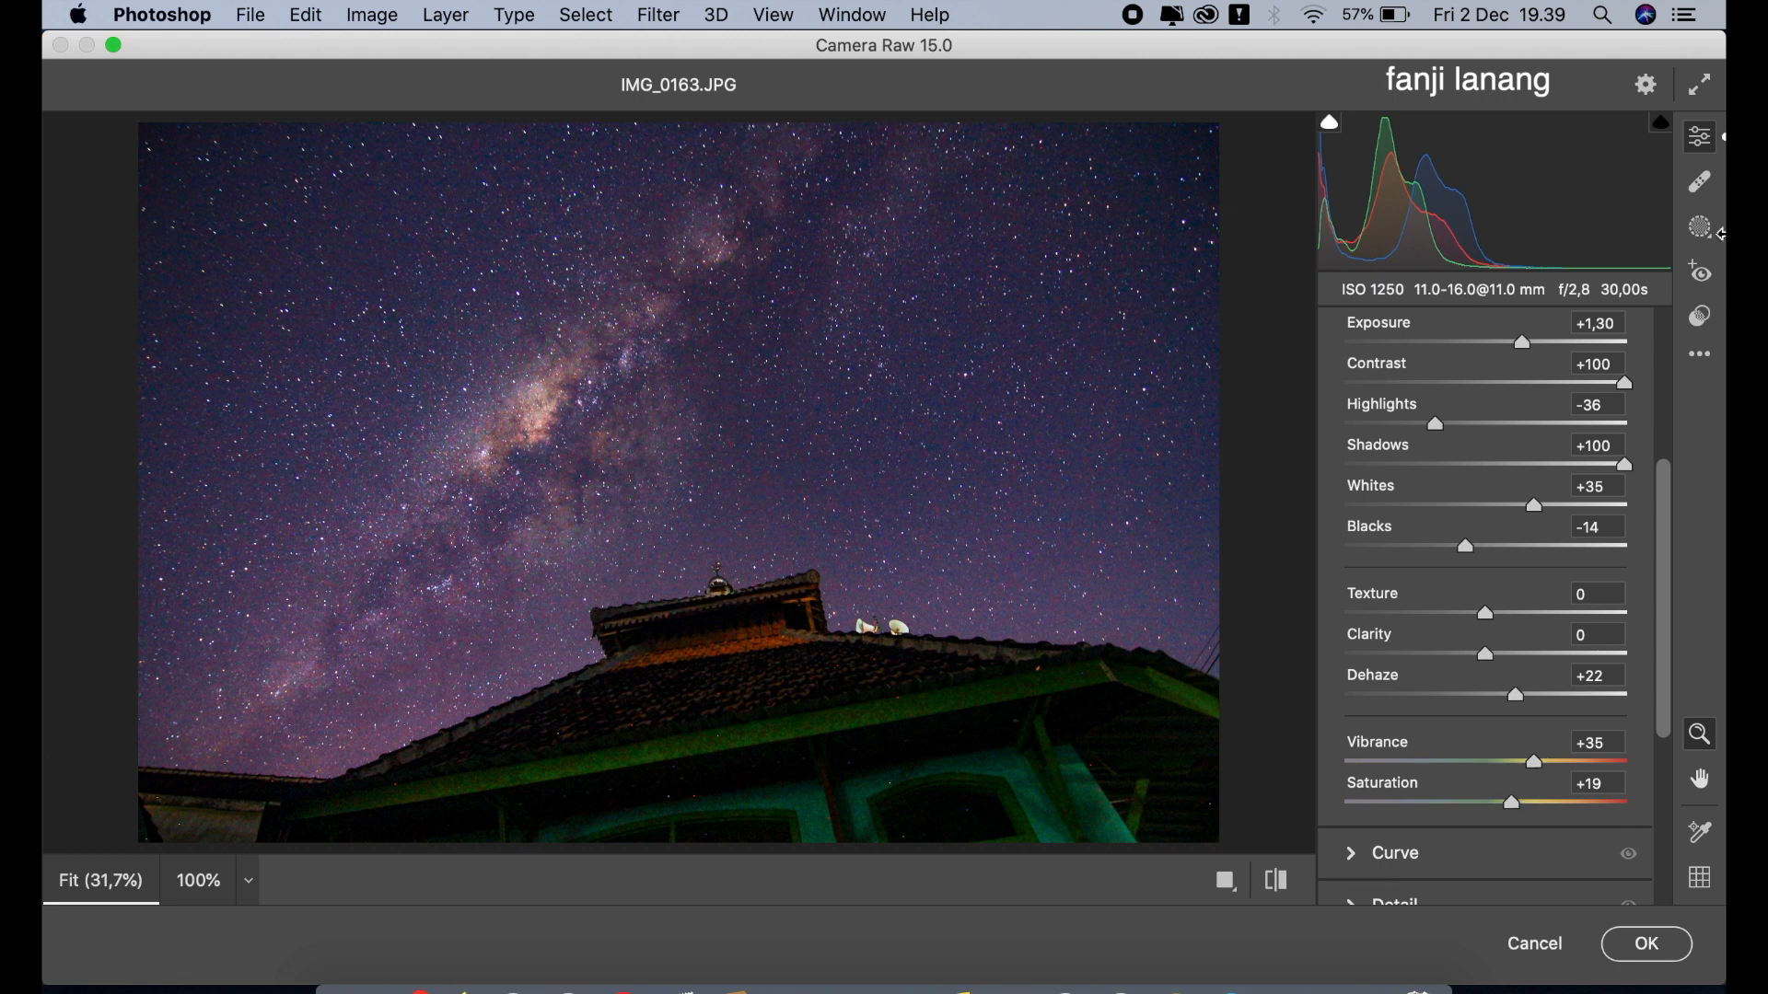
Add a linear gradient mask from the photo's lower edge up over the roof into the sky, with its overlay hidden
left_click(1710, 232)
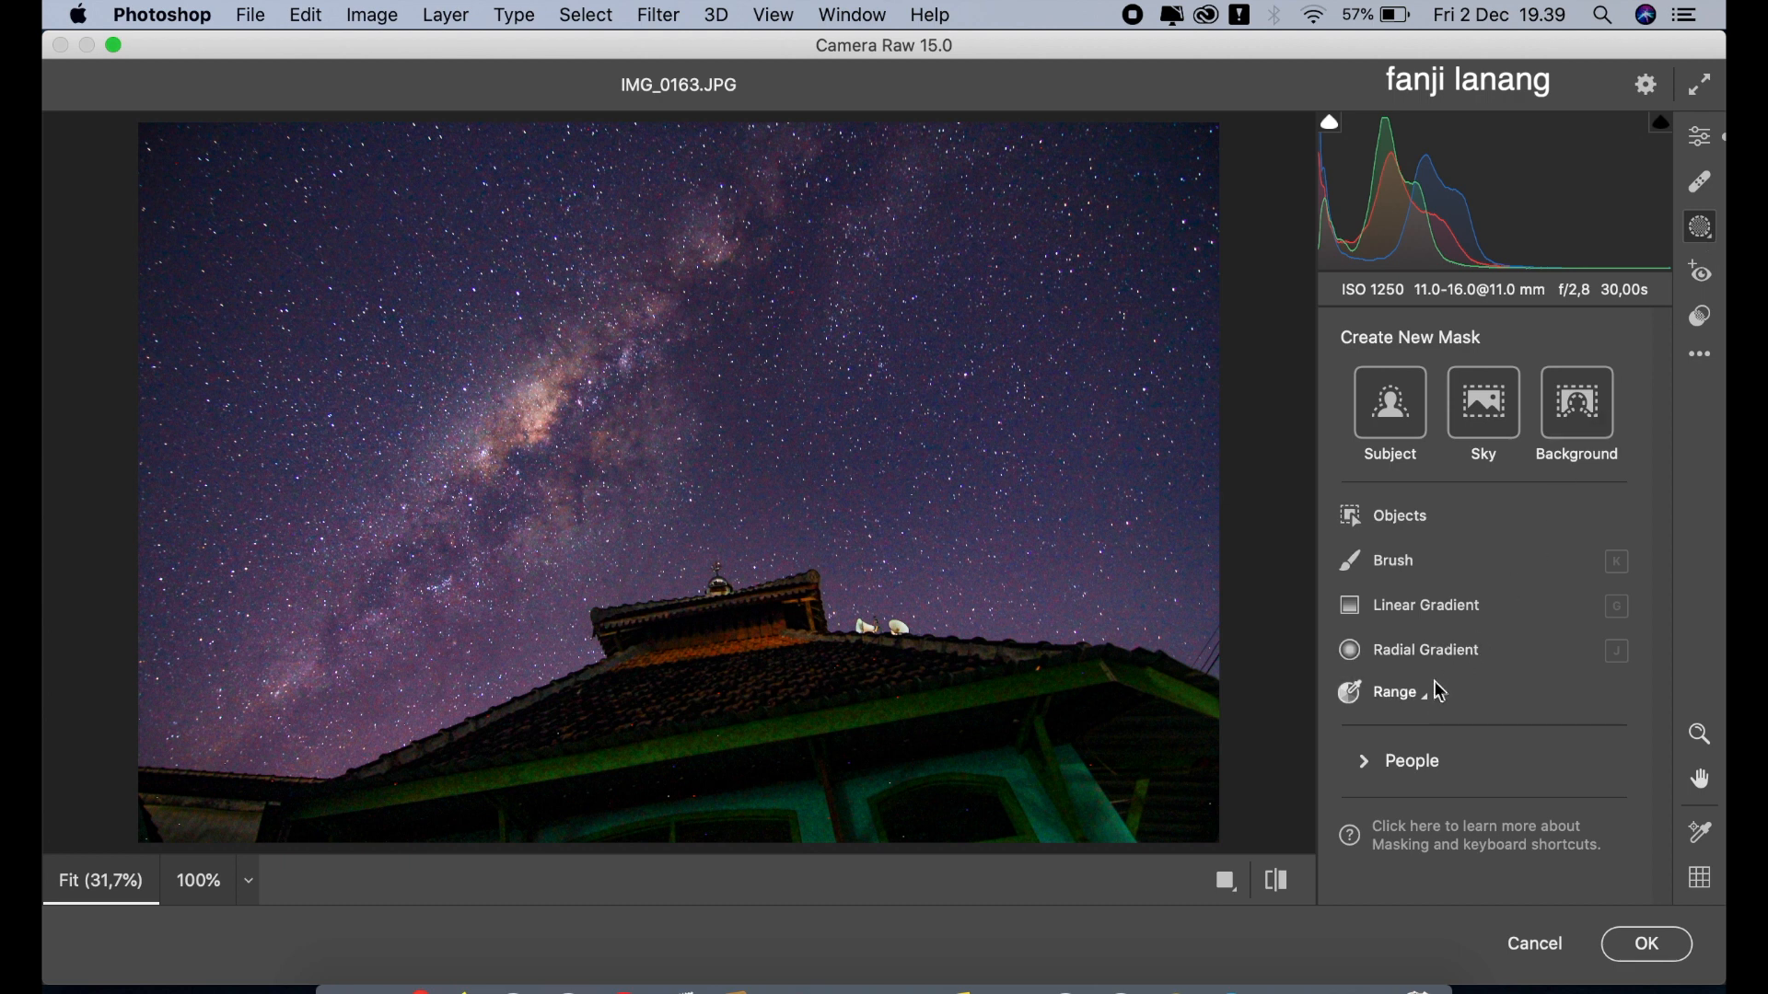
left_click(1440, 609)
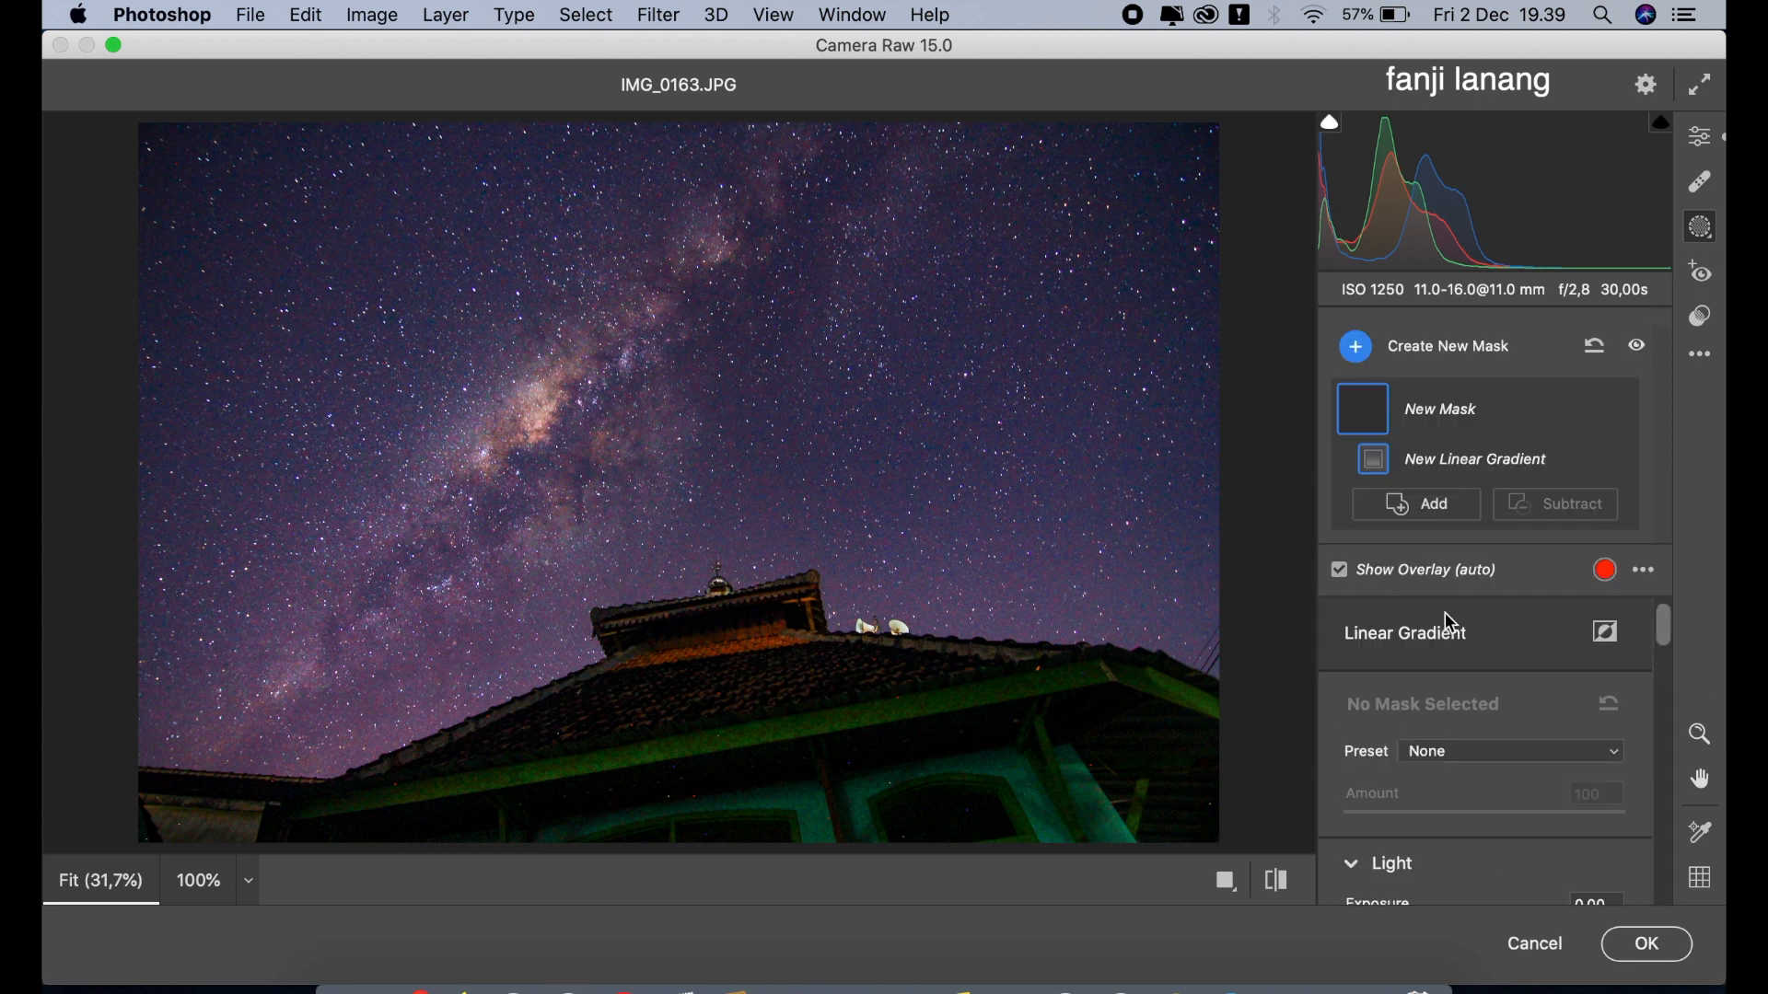
left_click(1339, 572)
left_click_drag(804, 852, 593, 512)
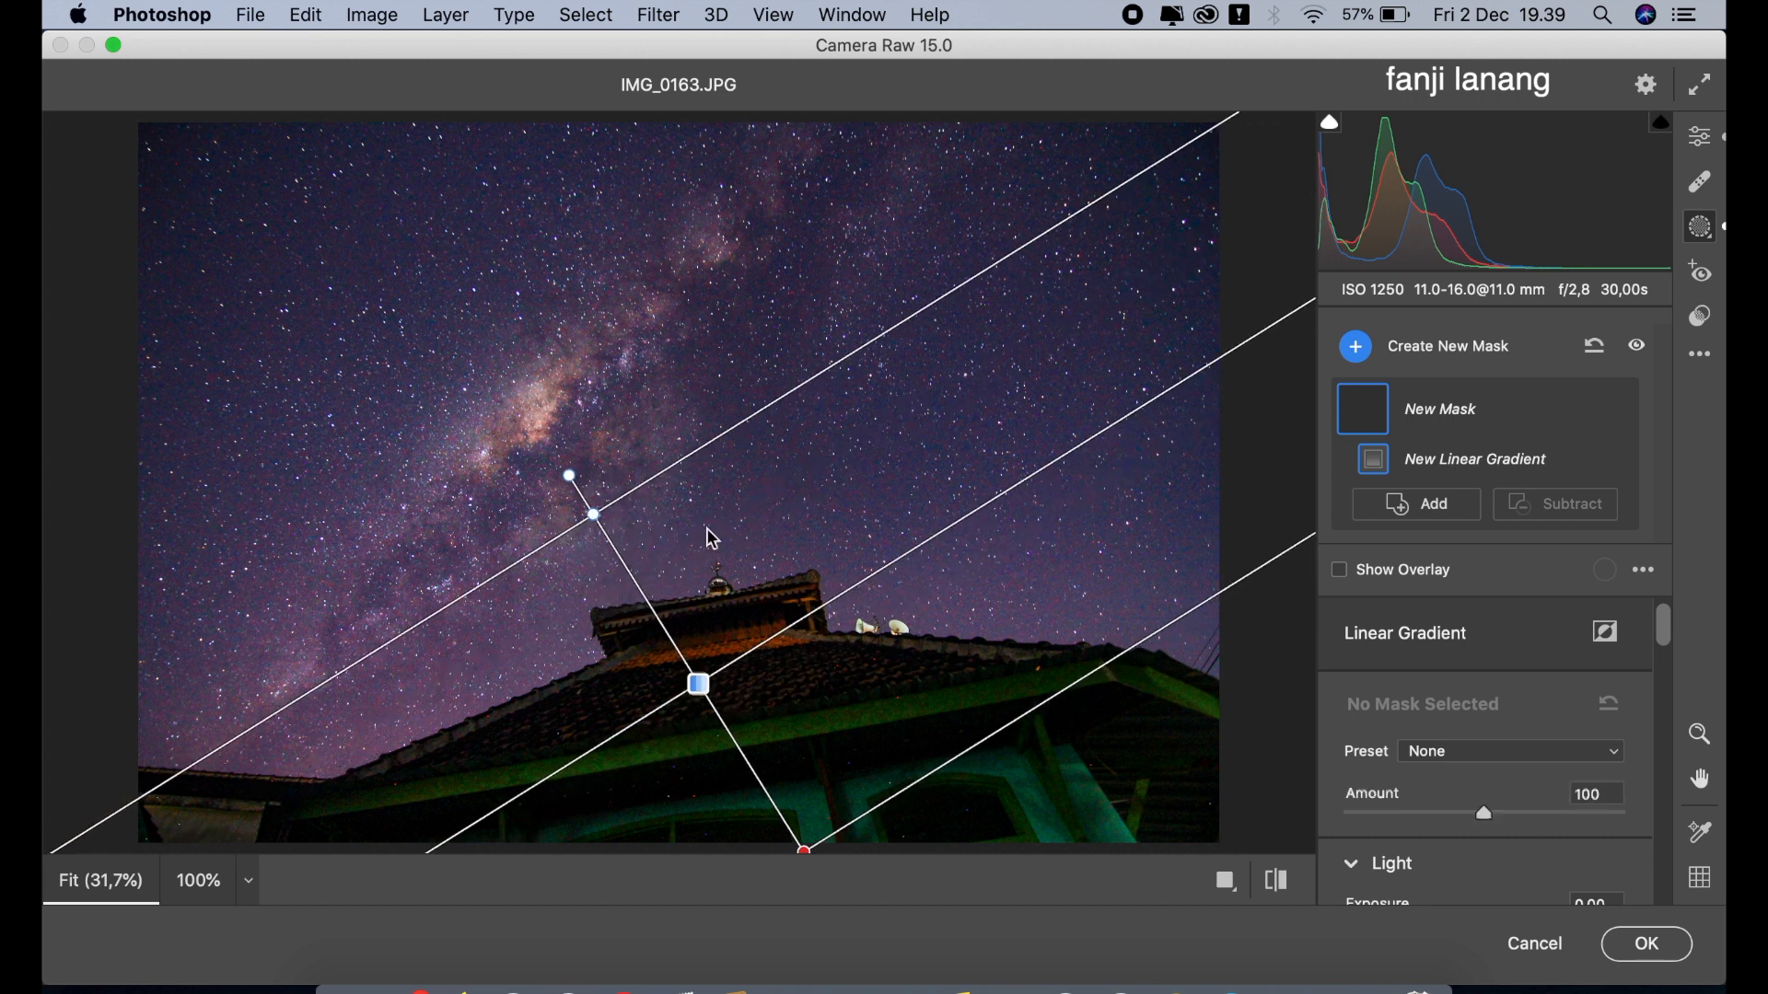
Set the linear gradient mask's Exposure to -0.75 and rotate the gradient to a flatter angle over the roof
left_click_drag(1662, 608, 1662, 670)
mouse_move(1465, 739)
left_mouse_down()
mouse_move(1448, 730)
mouse_move(1463, 735)
left_mouse_up()
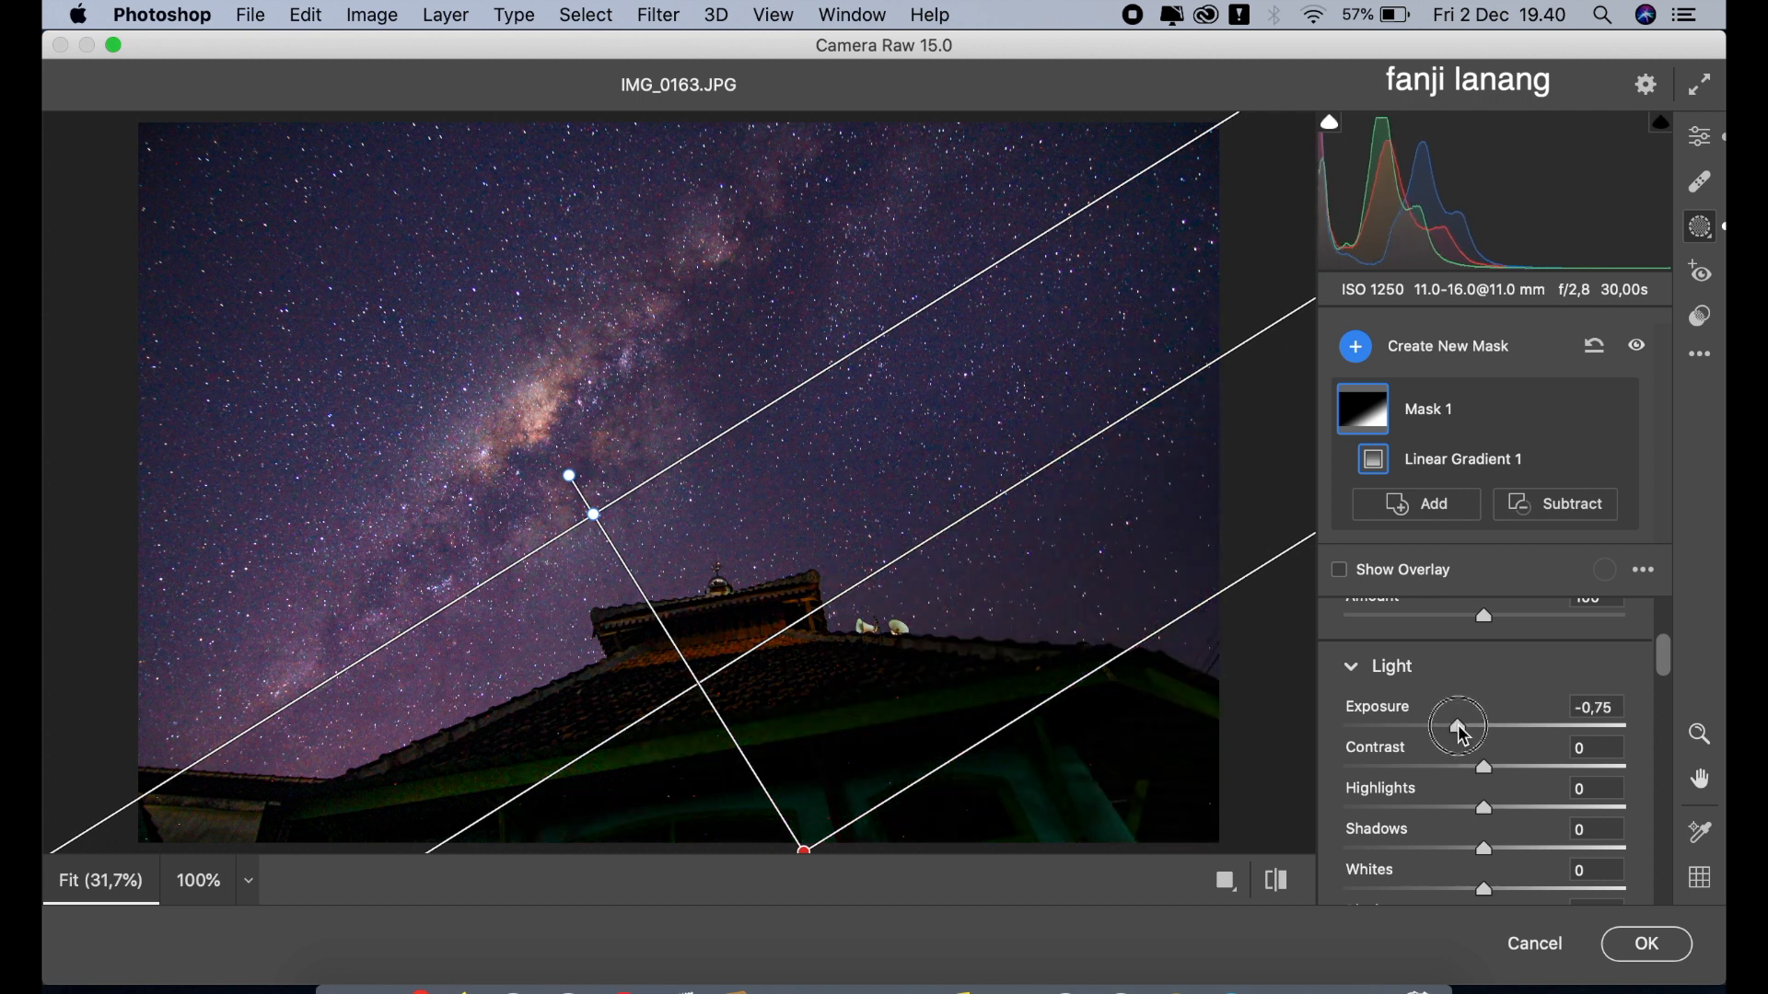
left_click_drag(569, 476, 606, 445)
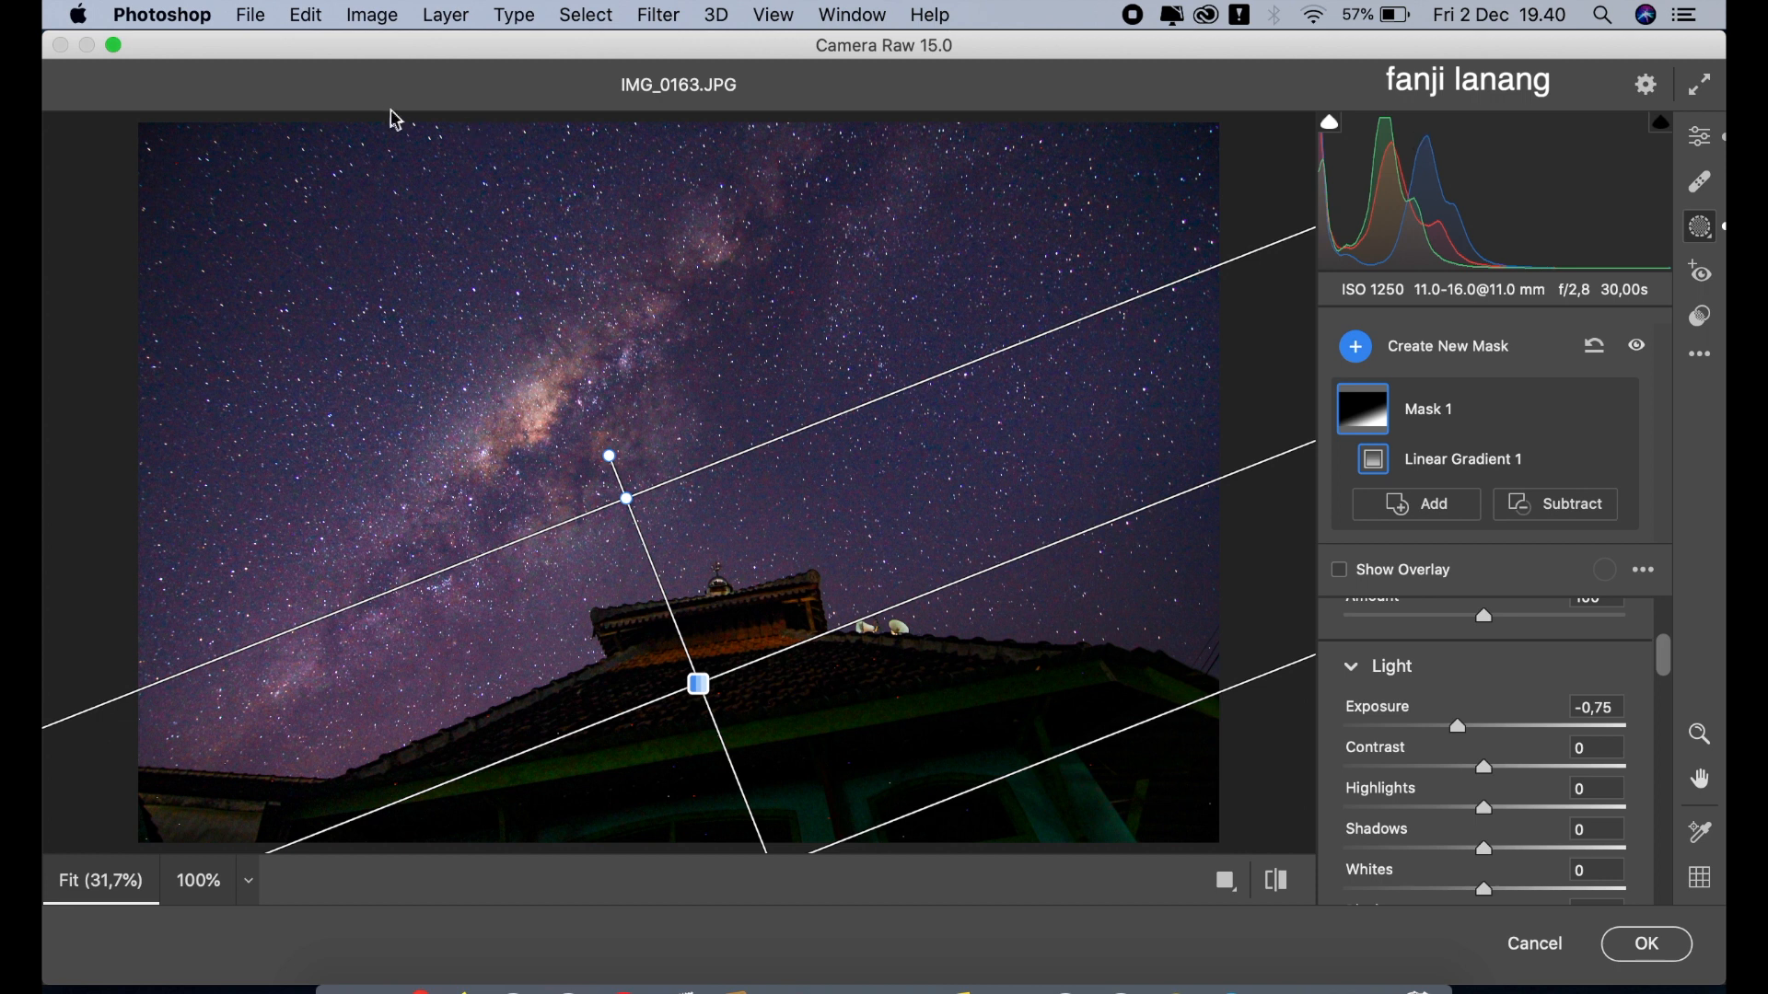
scroll(1508, 623, "down", 3)
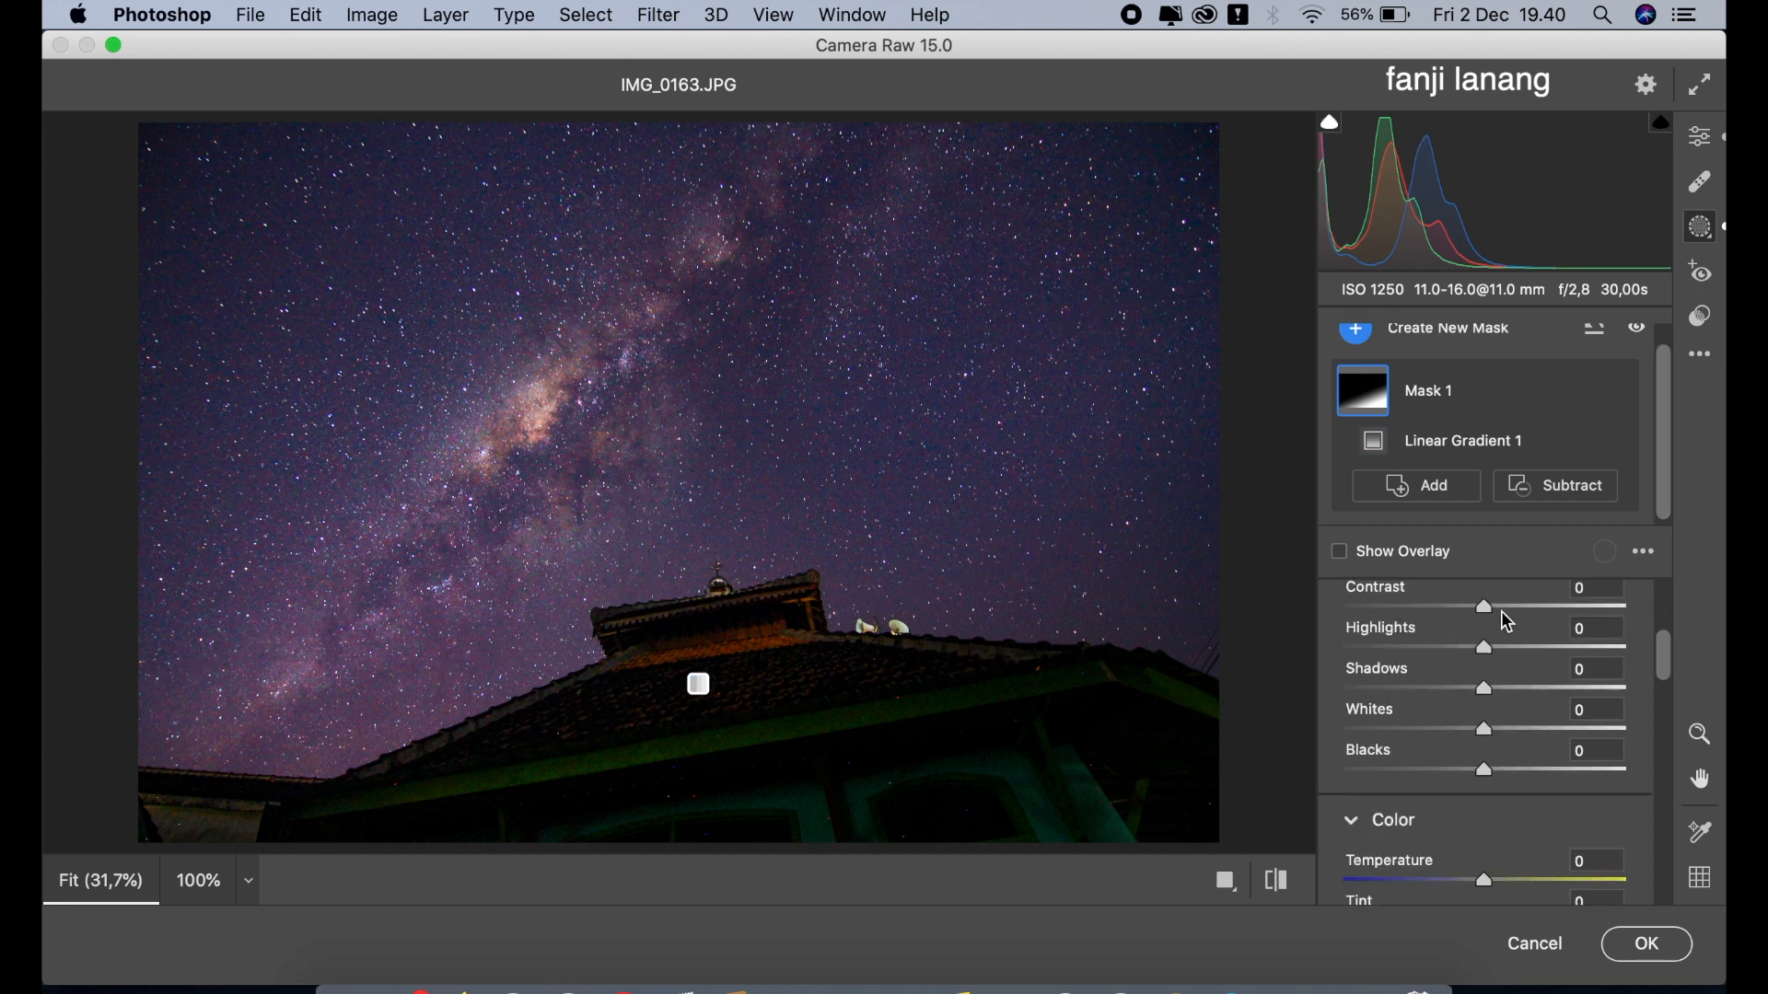
Add a radial gradient mask with its overlay hidden, and stretch and rotate it diagonally to cover the Milky Way
left_click(1704, 238)
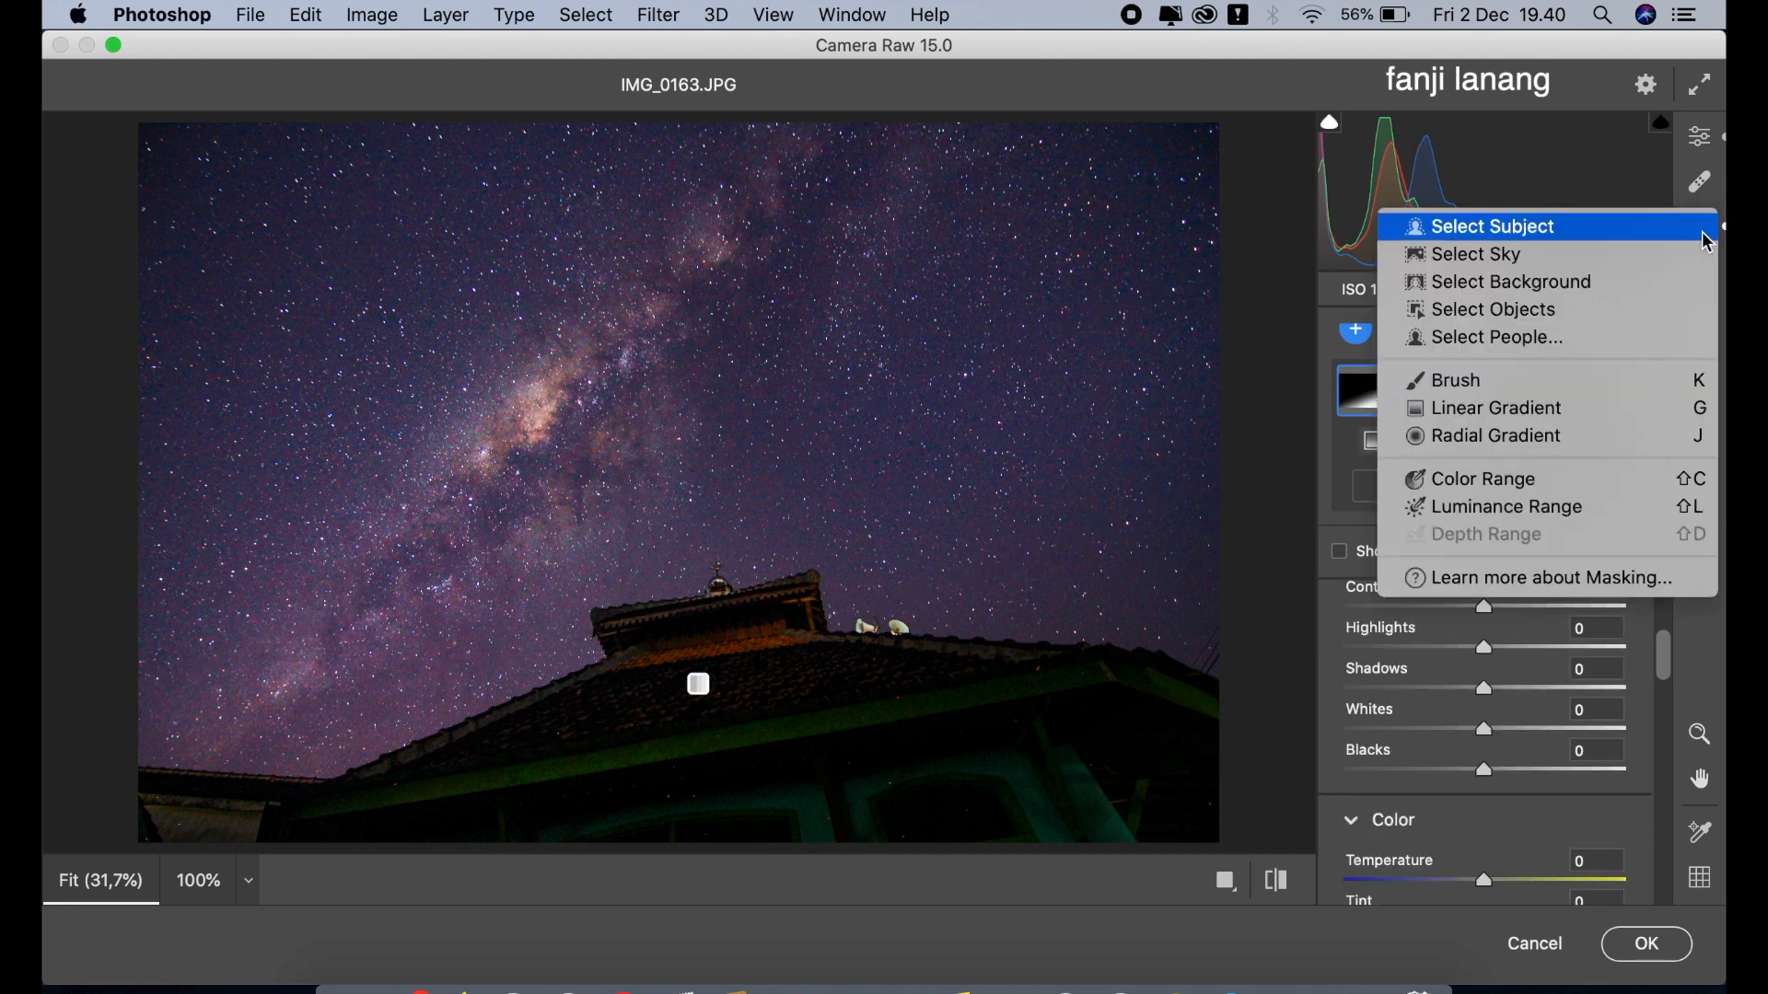
left_click(1543, 441)
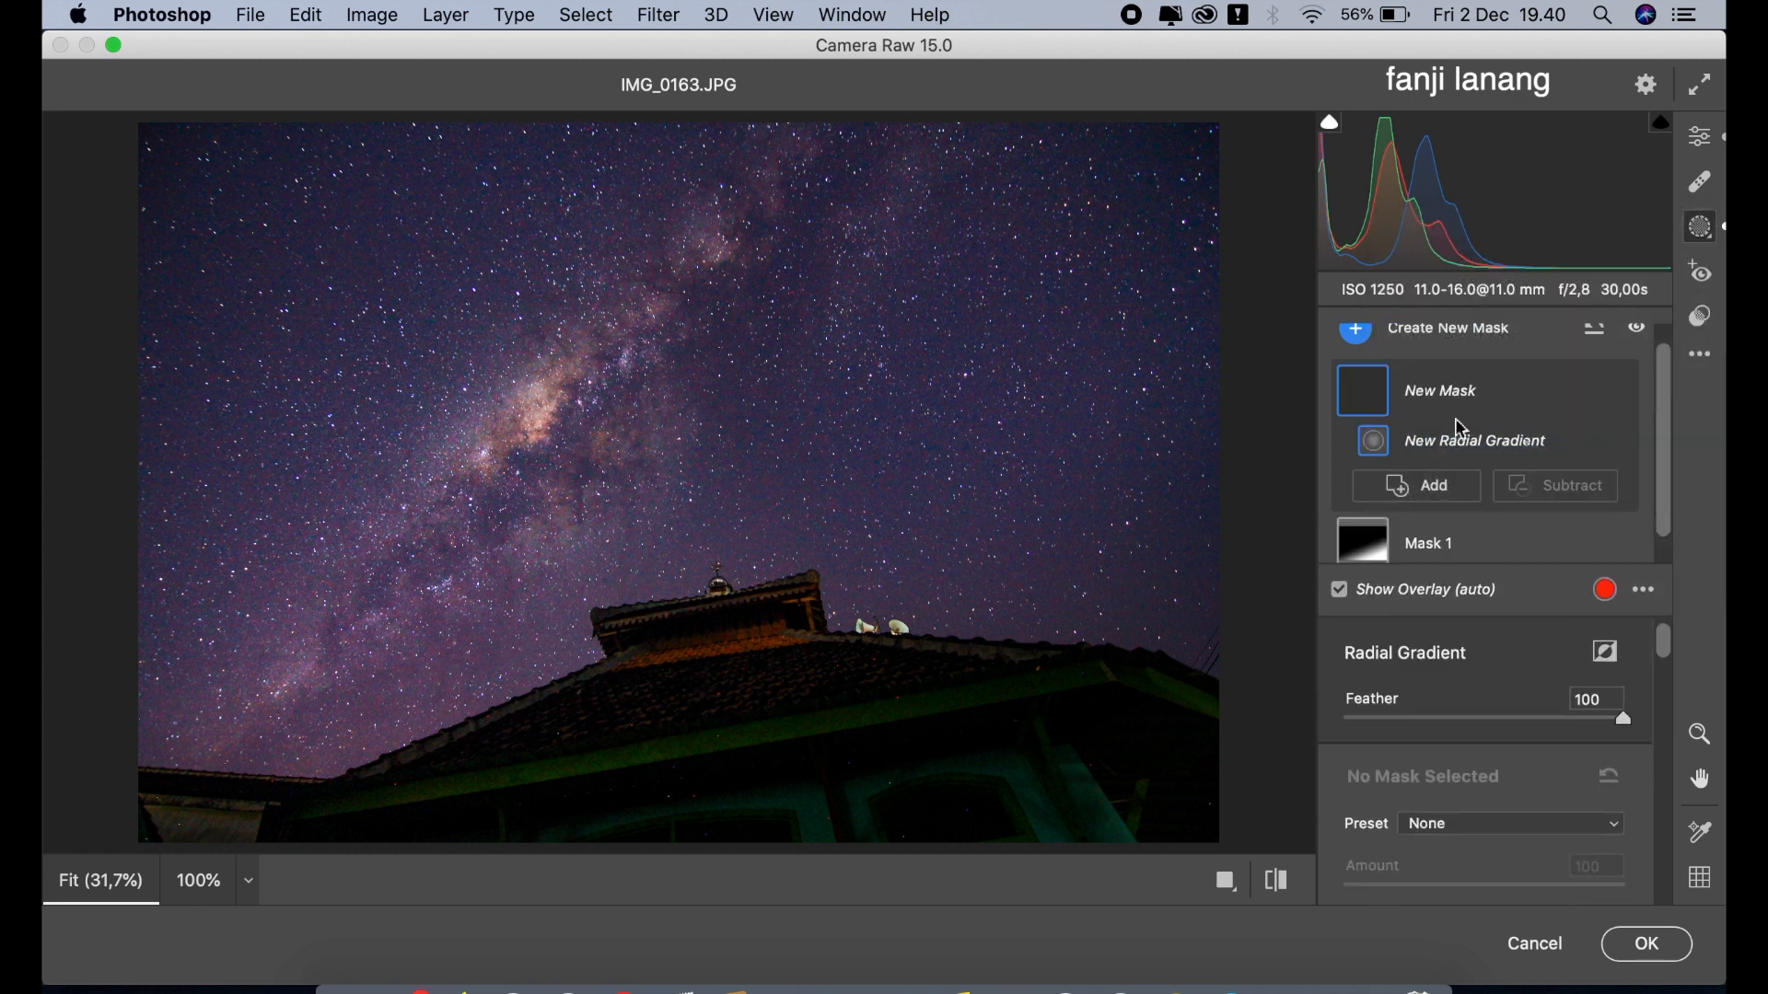
left_click_drag(521, 460, 613, 396)
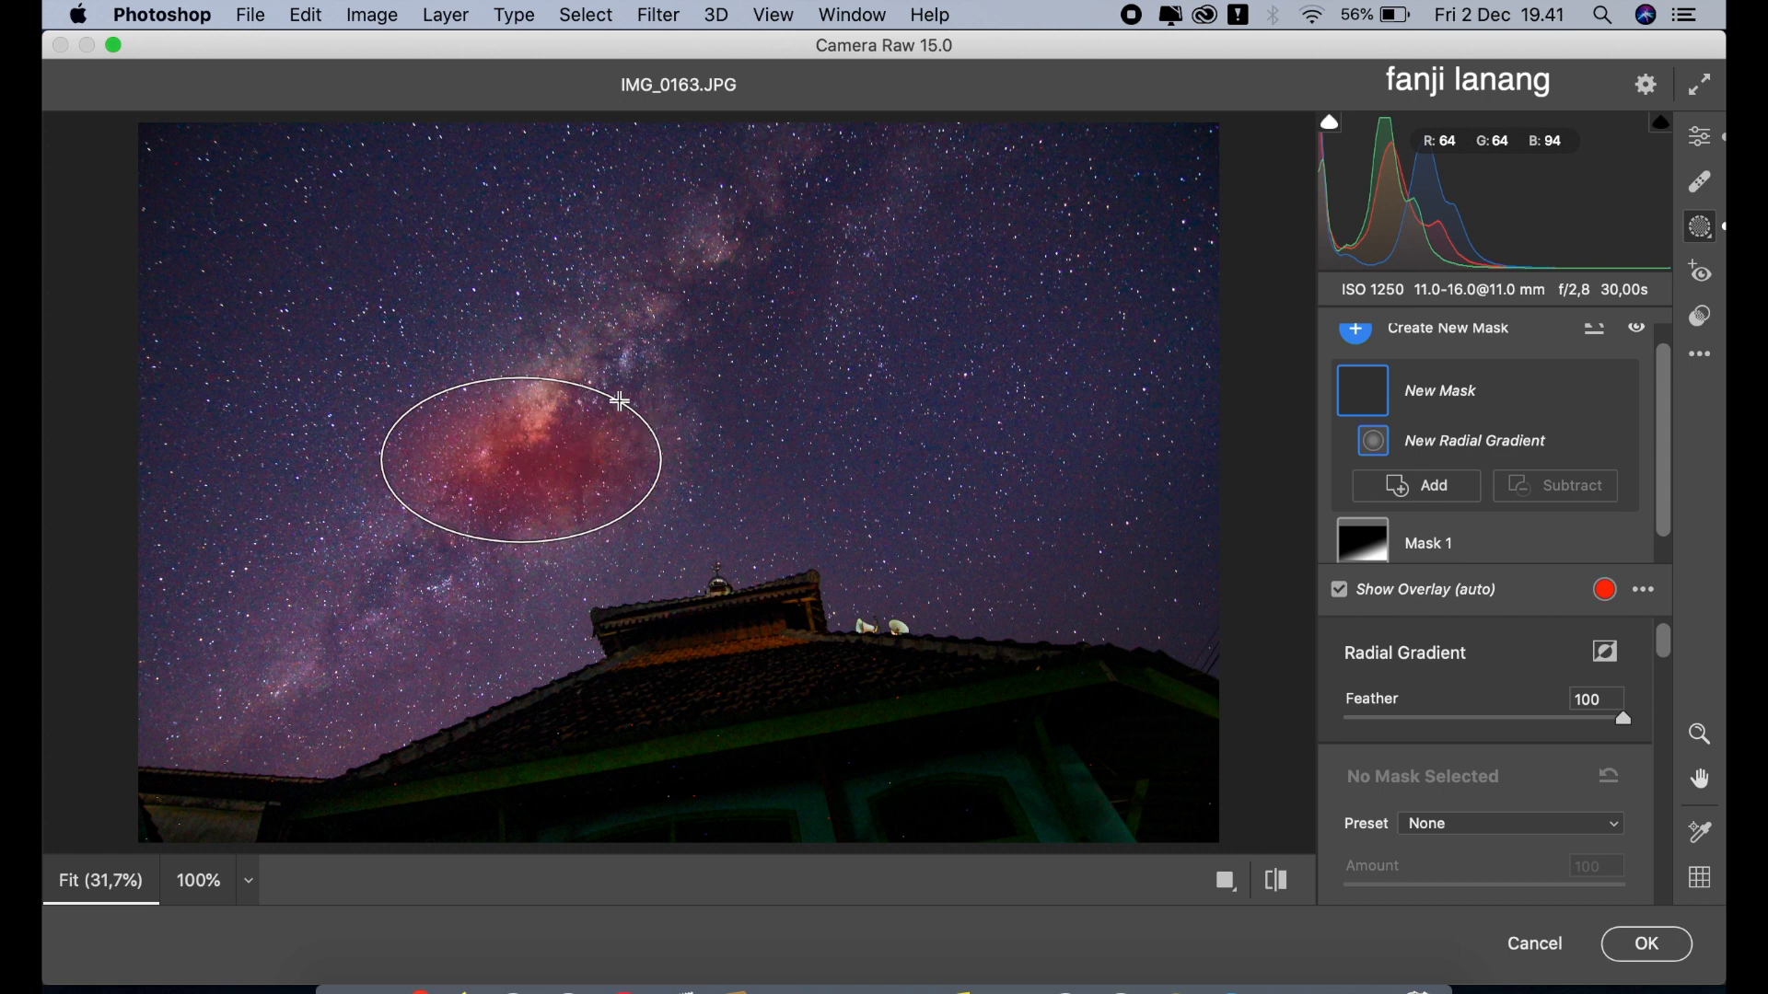
left_click(1339, 589)
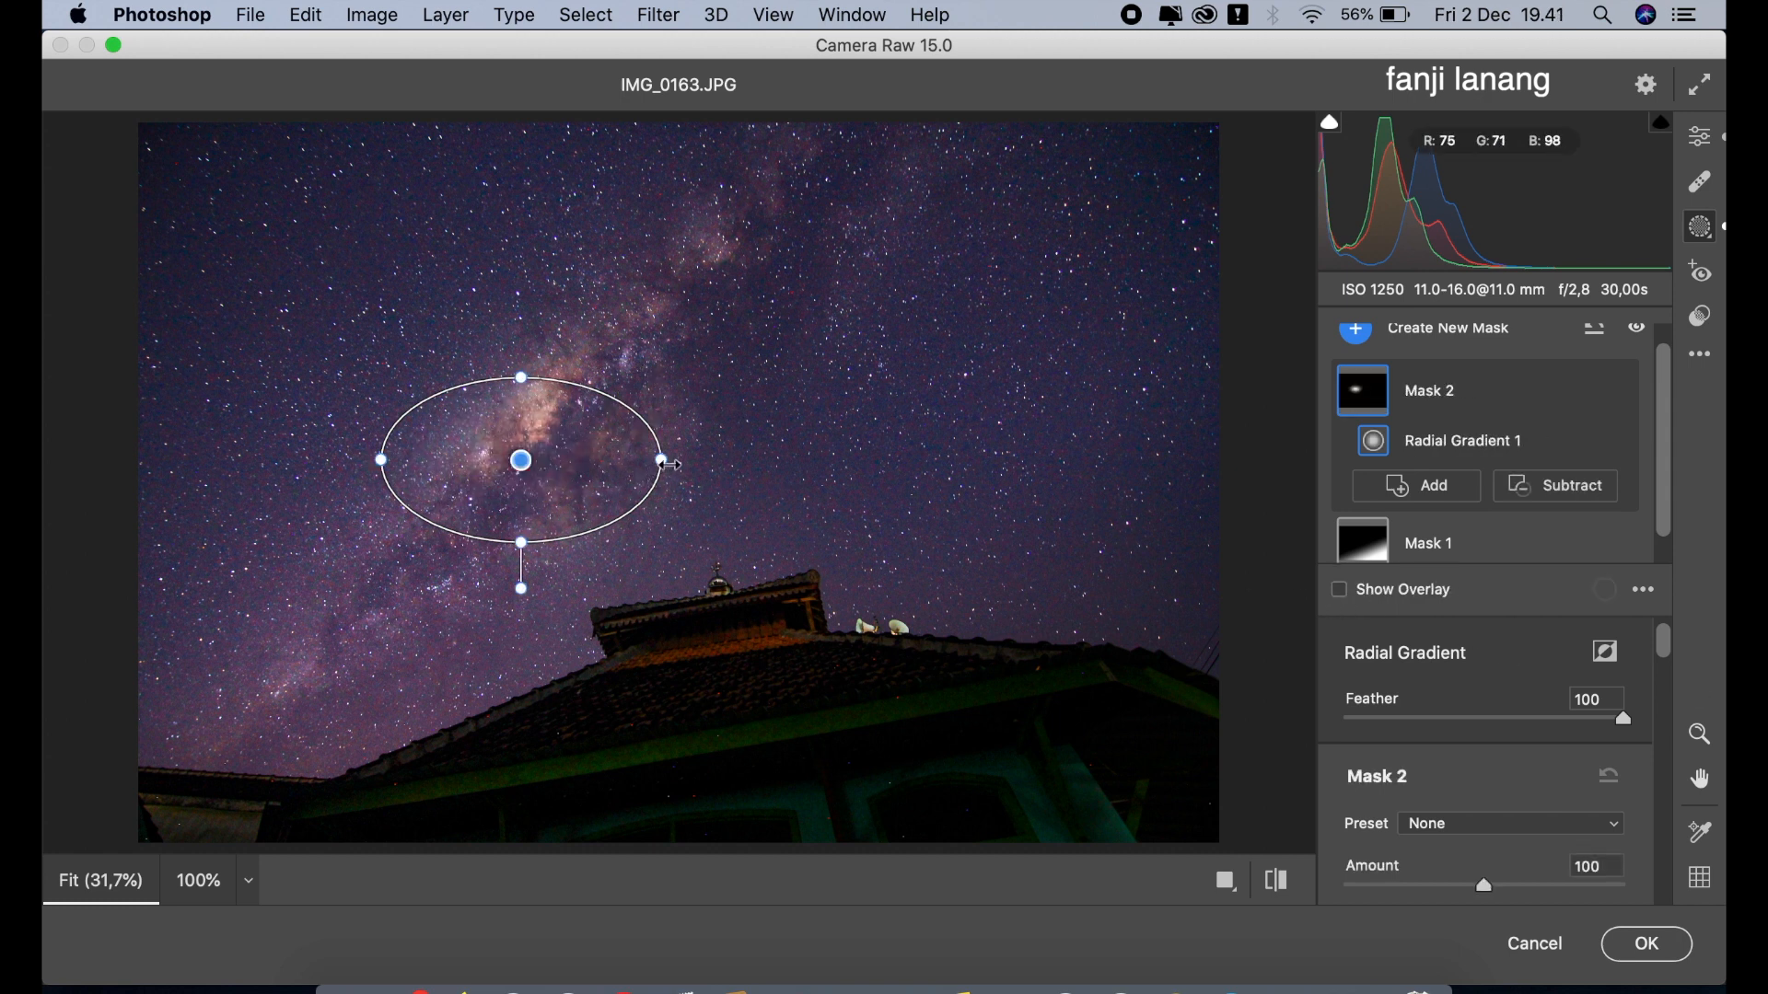
left_click_drag(677, 456, 911, 138)
left_click_drag(463, 400, 425, 361)
left_click_drag(539, 419, 562, 398)
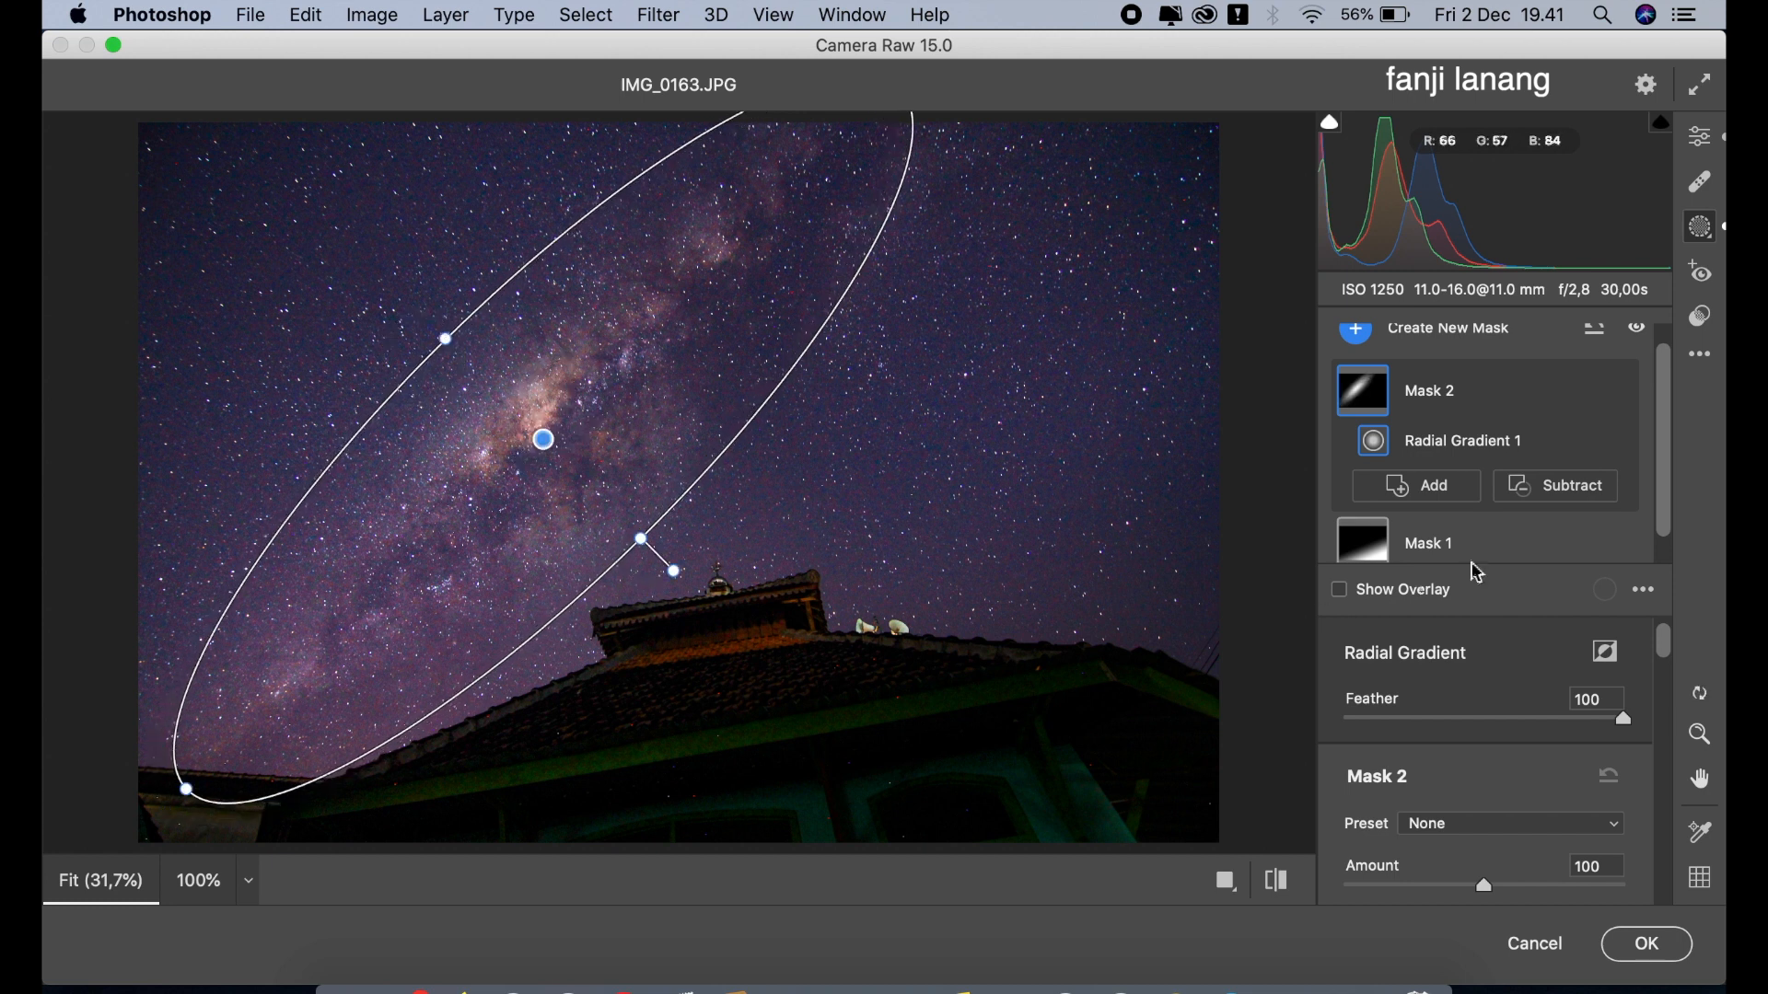
Raise Exposure and Contrast in the Milky Way mask, set Highlights to -25 and Shadows to +30, and lower Blacks
left_click_drag(1662, 659, 1651, 700)
mouse_move(1484, 677)
left_mouse_down()
mouse_move(1529, 713)
mouse_move(1595, 715)
mouse_move(1539, 734)
mouse_move(1500, 678)
mouse_move(1504, 695)
left_mouse_up()
left_click_drag(1483, 761, 1533, 810)
left_click_drag(1669, 700, 1663, 711)
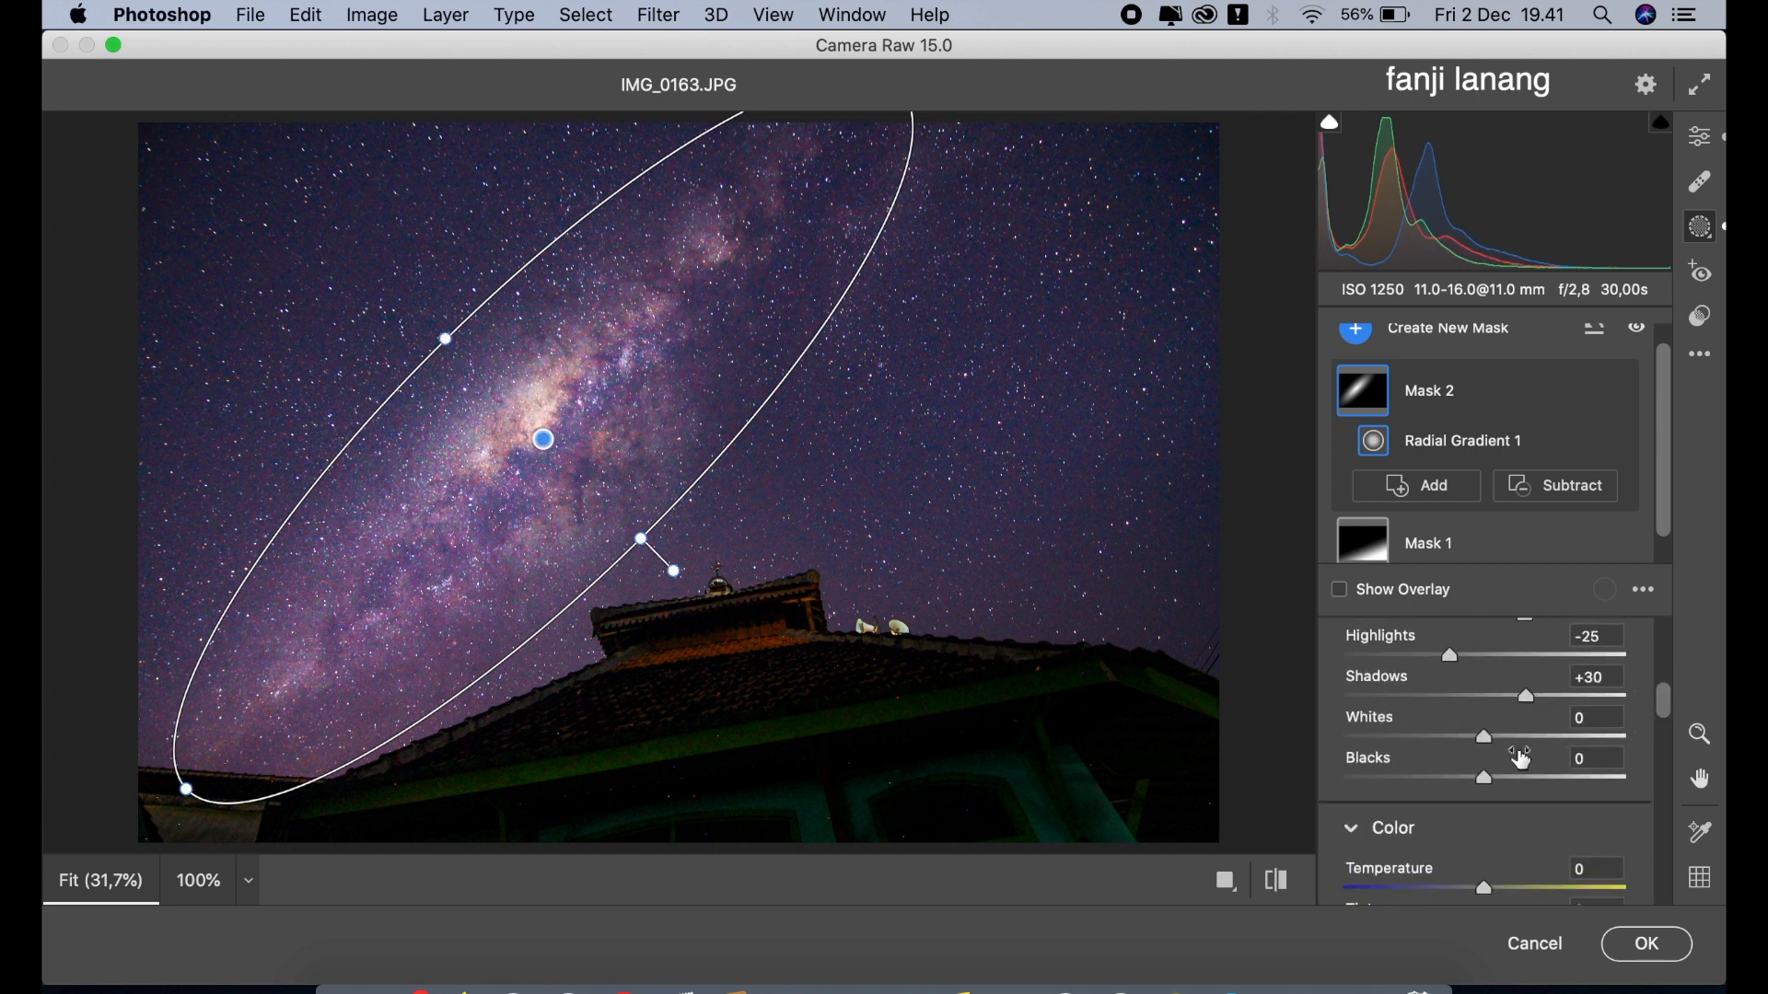
left_click_drag(1479, 779, 1459, 790)
Compare the photo before and after the overall edits and apply the Camera Raw adjustments to the layer copy
left_click(1703, 141)
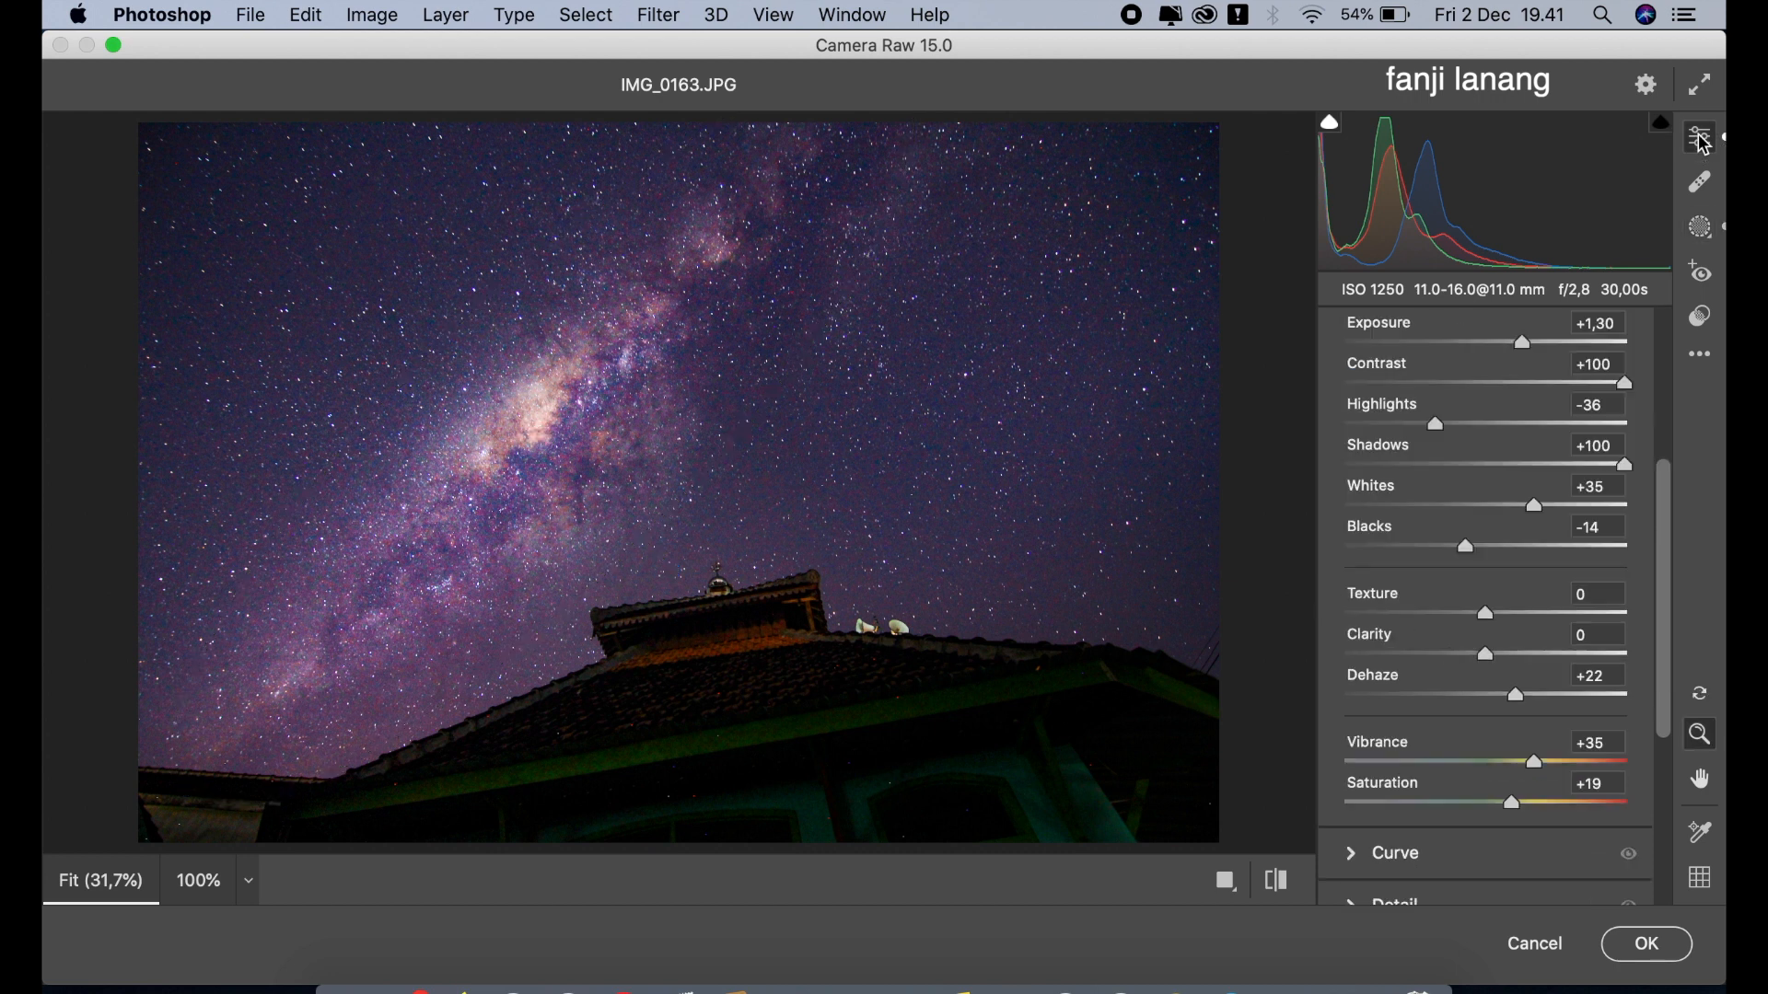
left_click(1280, 890)
left_click(1280, 892)
left_click_drag(1669, 490, 1669, 355)
left_click(1276, 886)
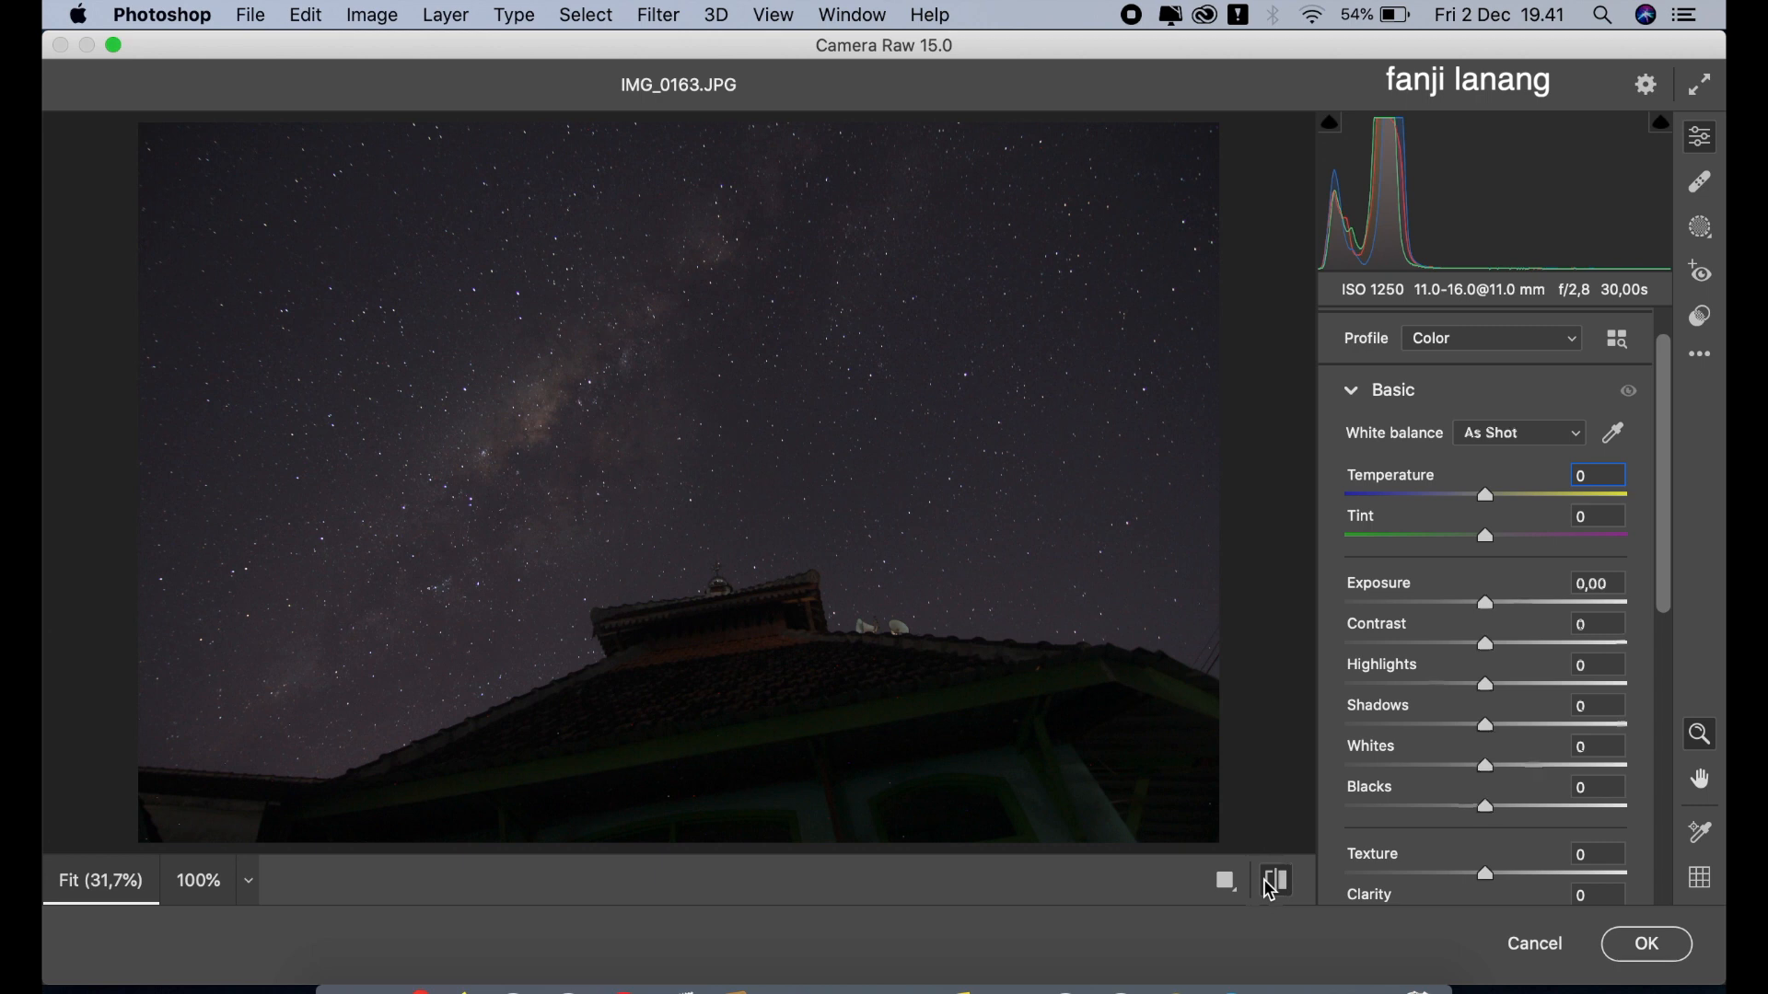
left_click(1275, 882)
left_click(1652, 944)
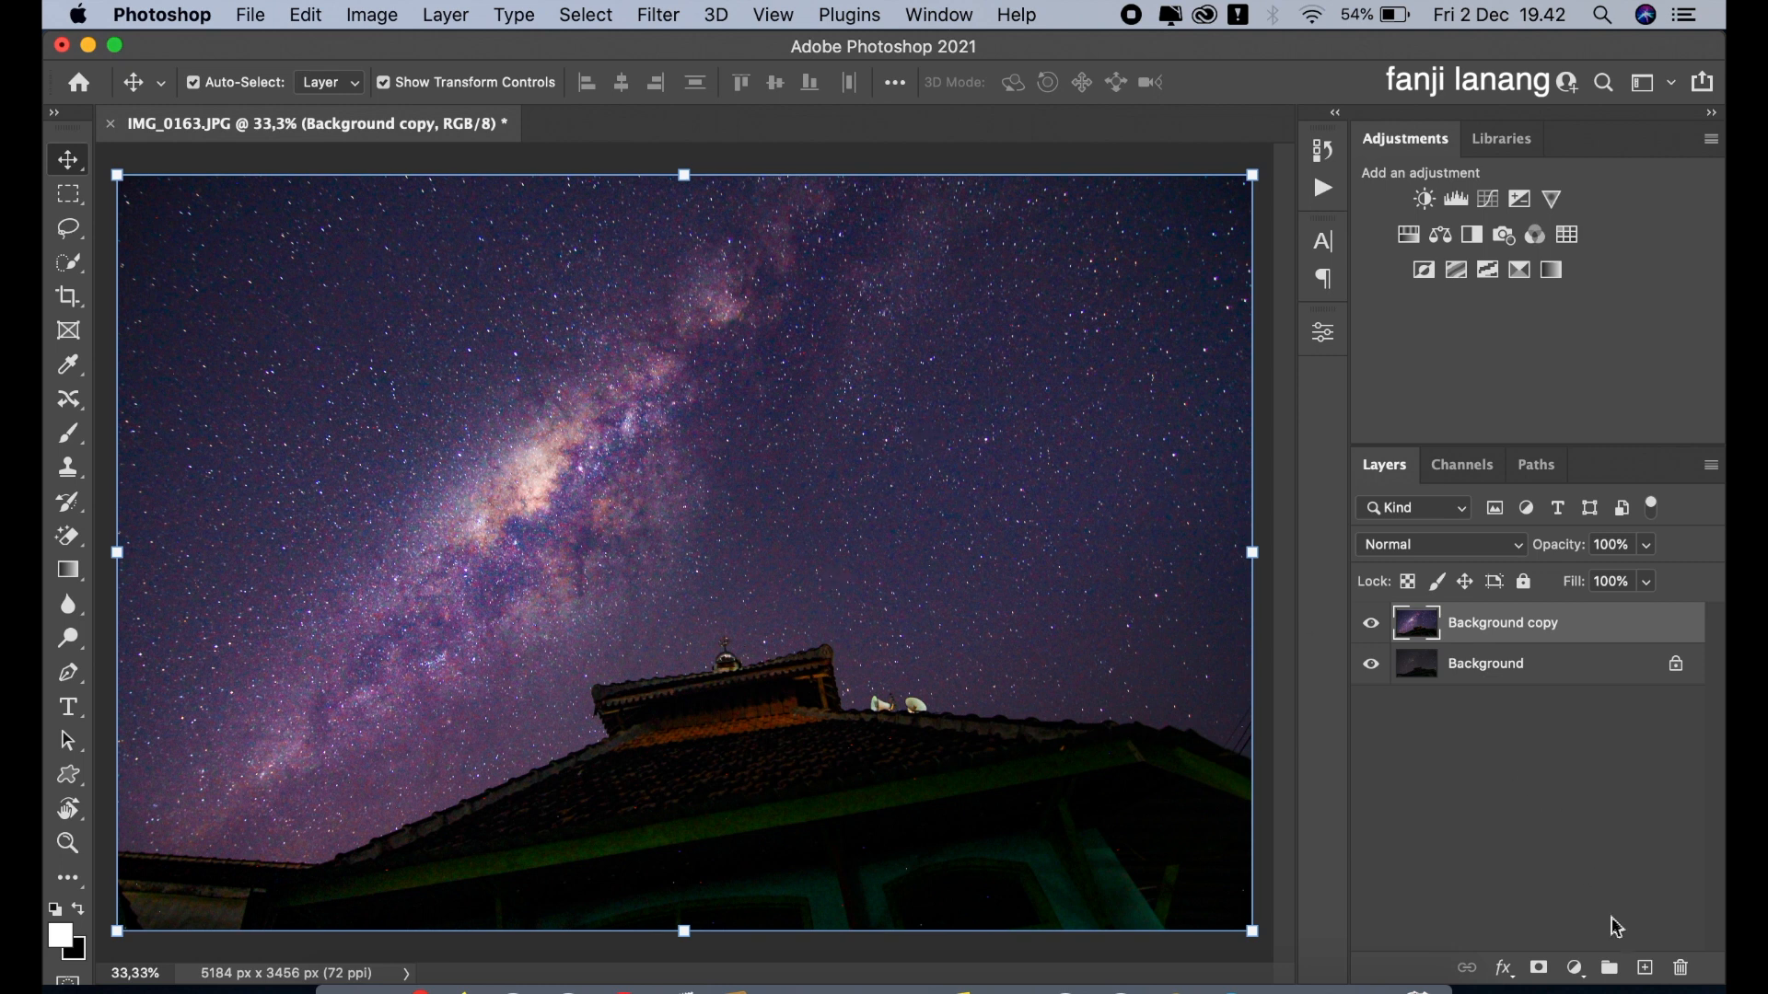
Add a new layer and stamp a white signature with the size 400 signature brush in the photo's lower-right corner
left_click(1645, 968)
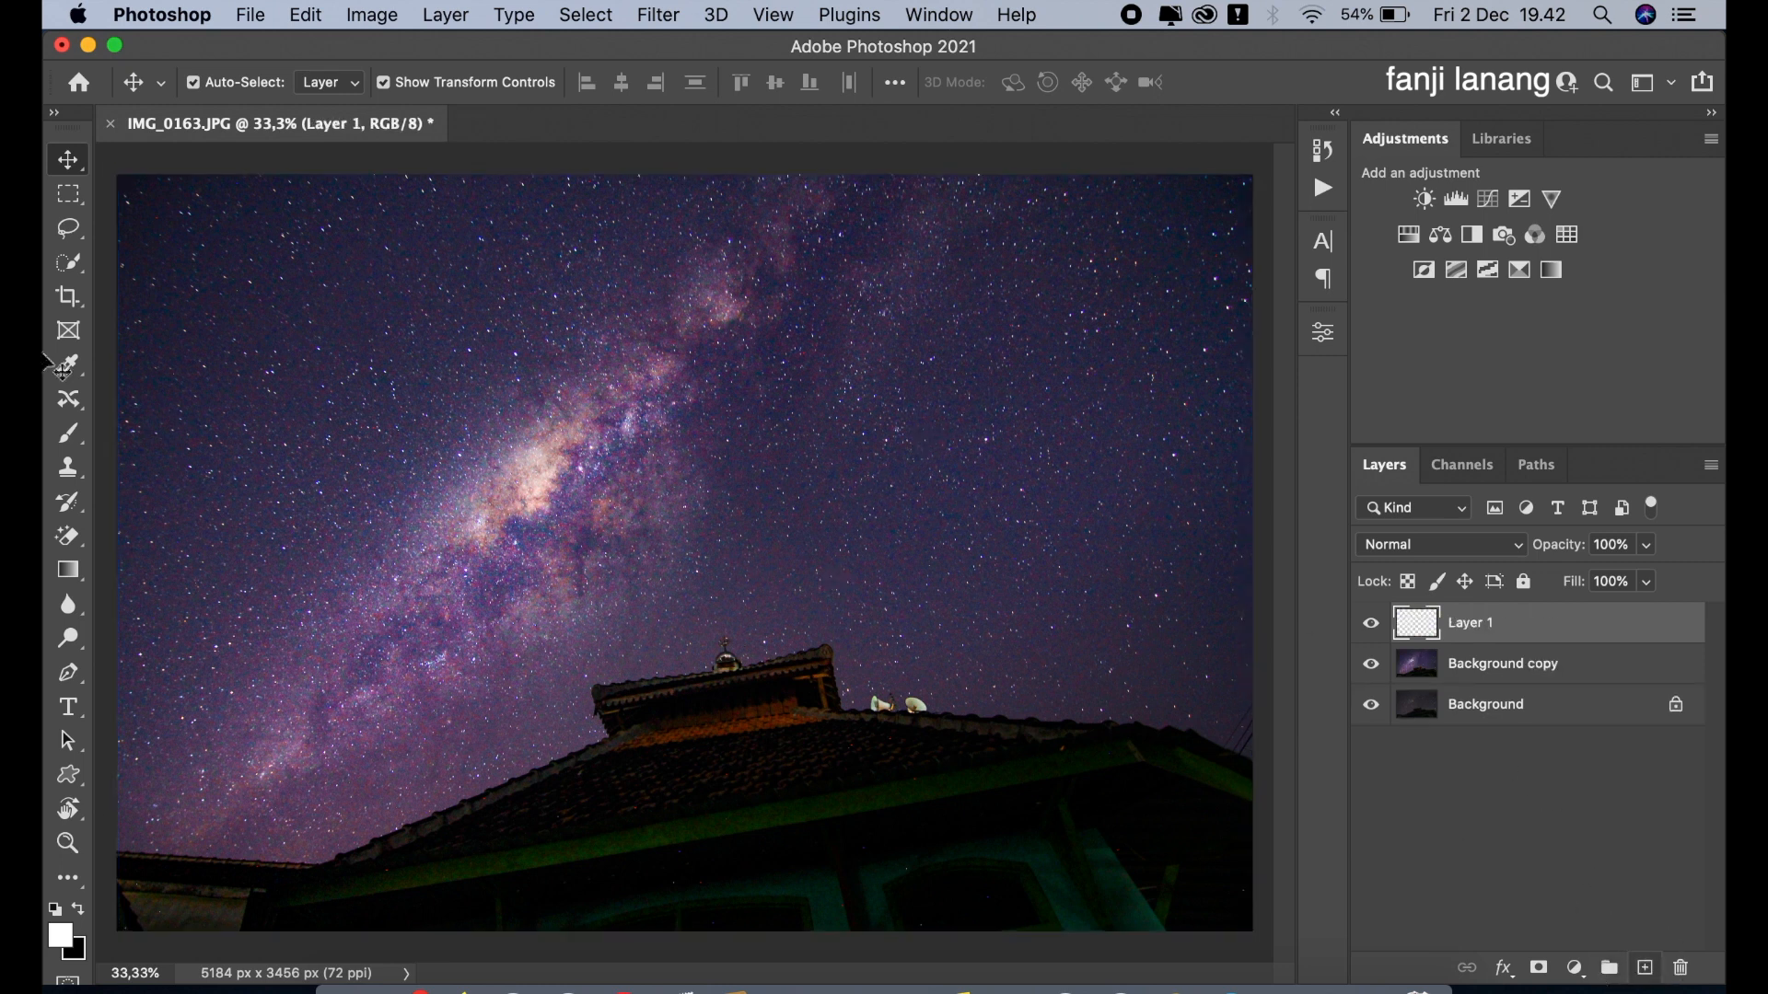
left_click(74, 440)
left_click(121, 324)
left_click(660, 143)
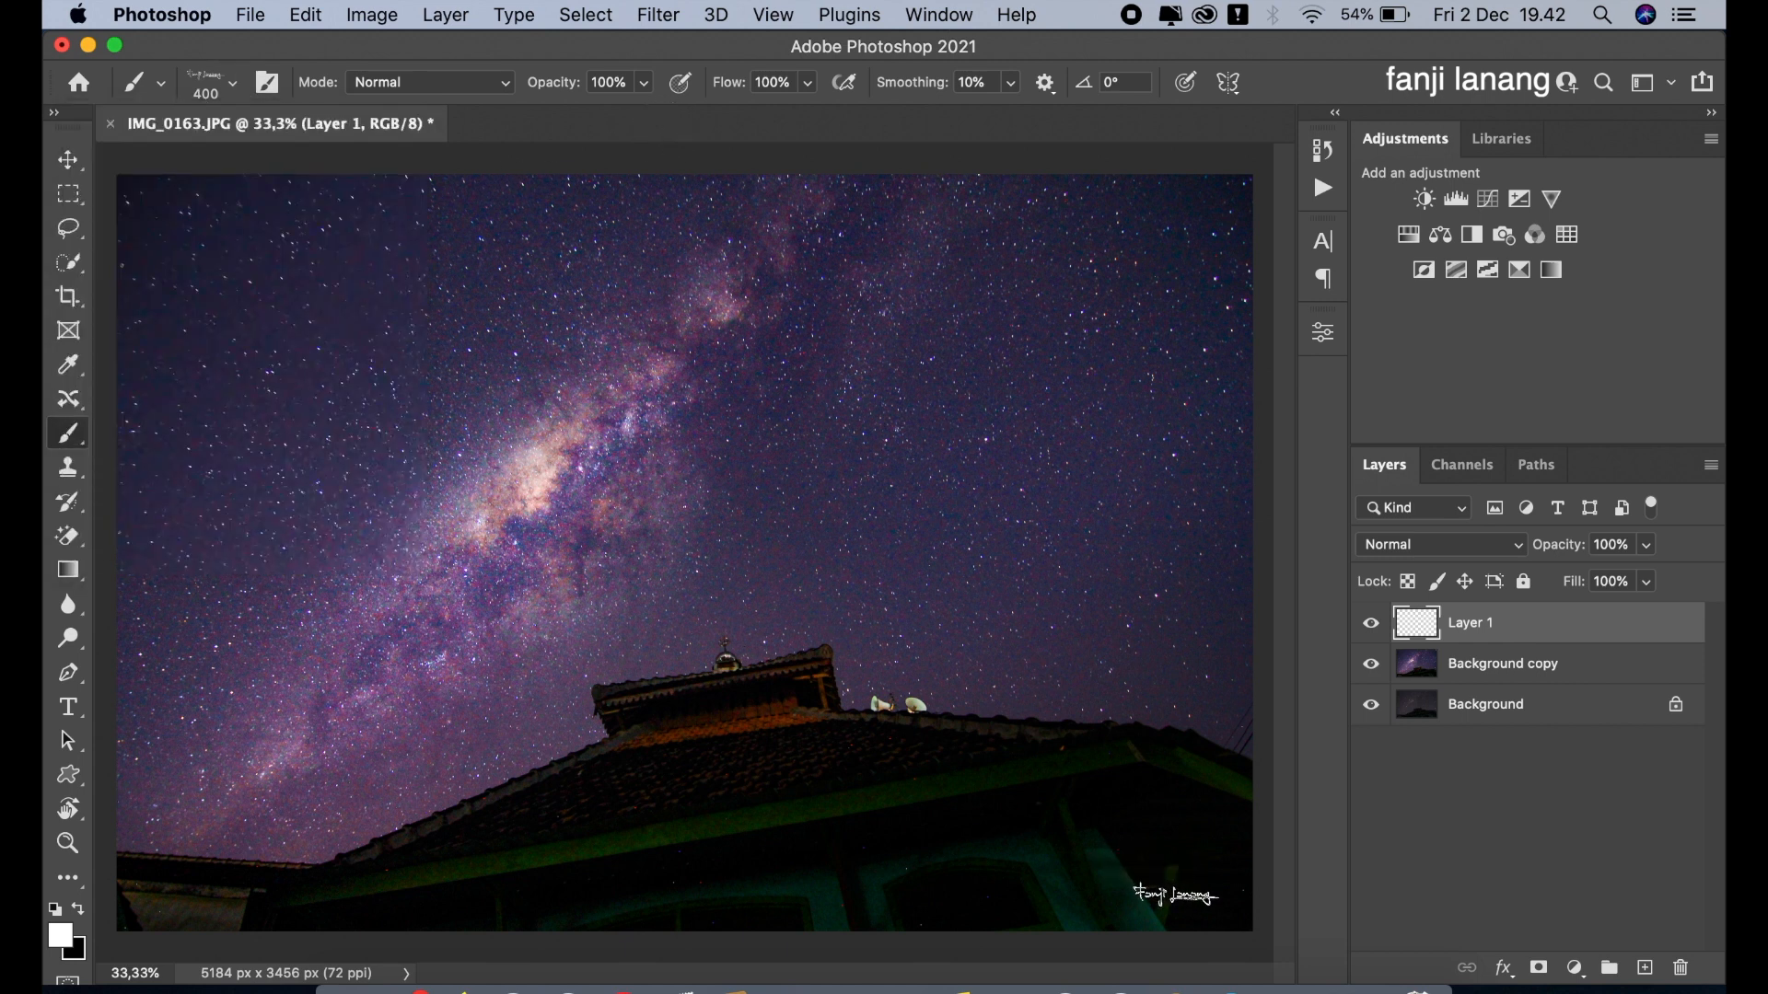
left_click(1176, 895)
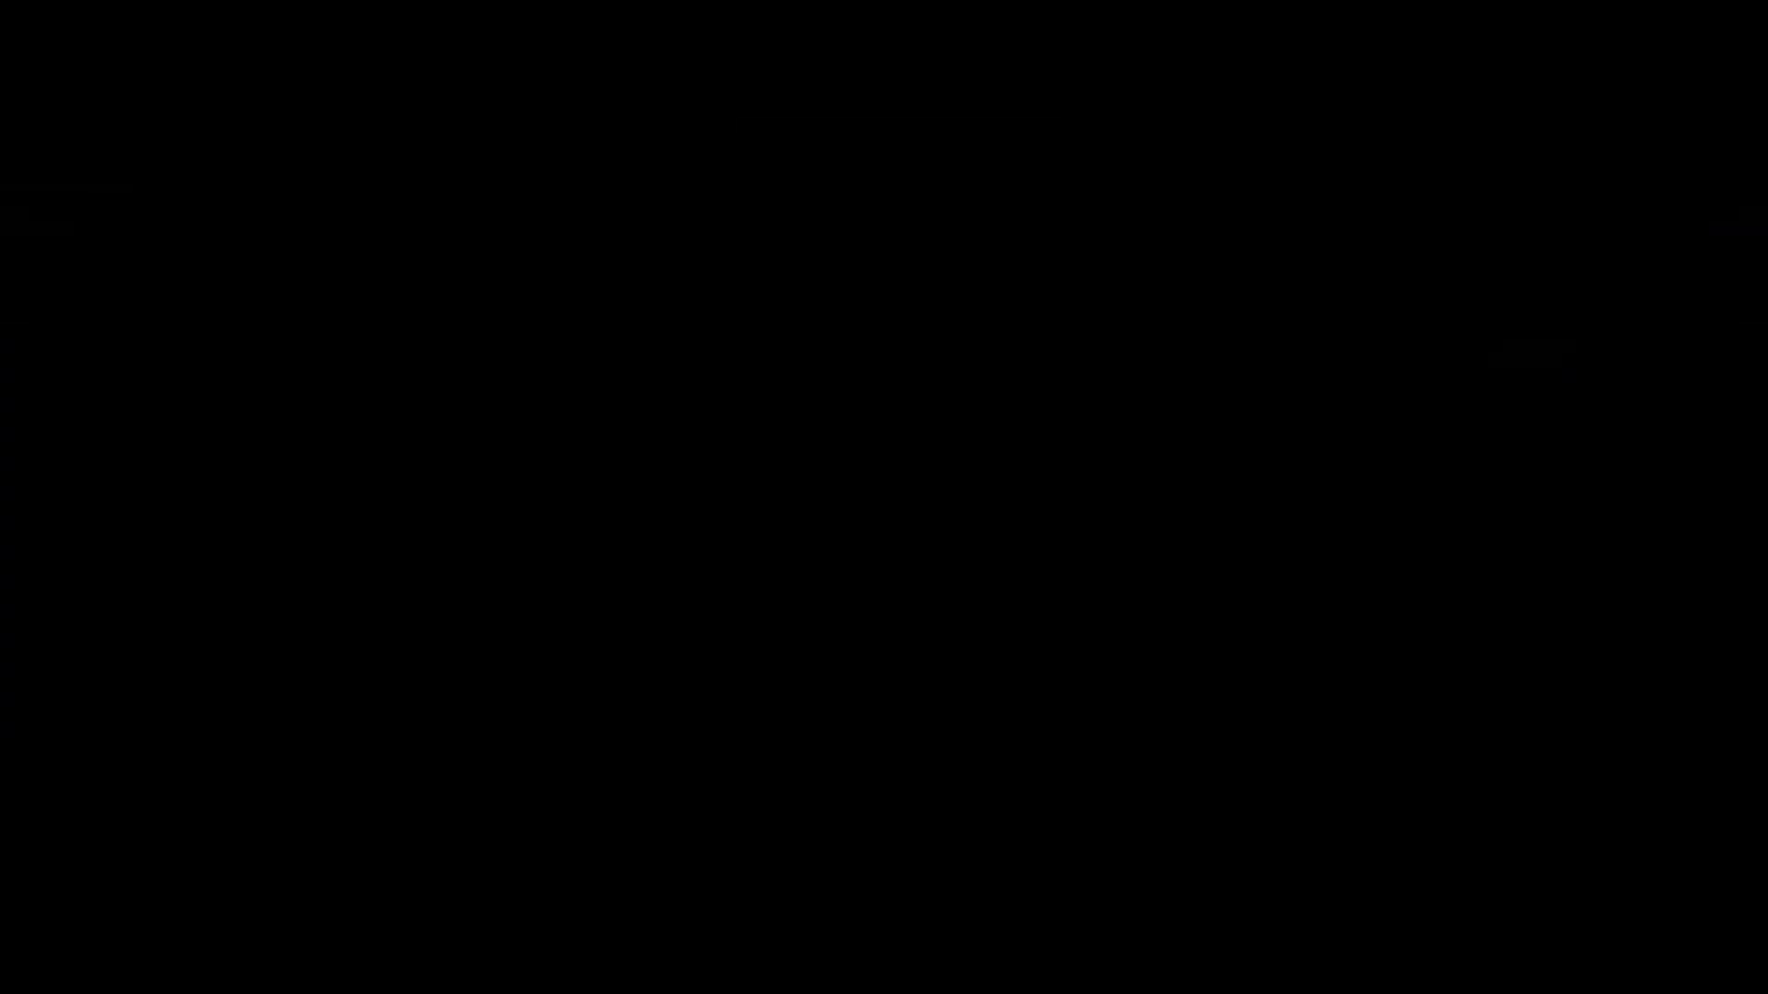